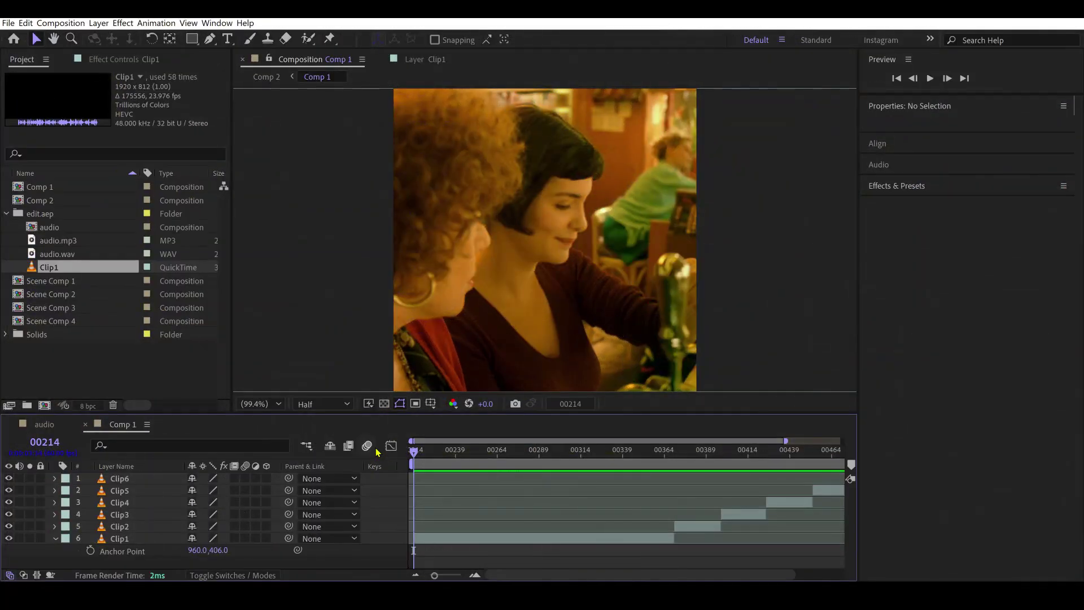
Show the Tracker panel, and with the Clip1 layer selected, set the composition's preview resolution to Full
{"action": "left_click", "coordinate": [217, 23]}
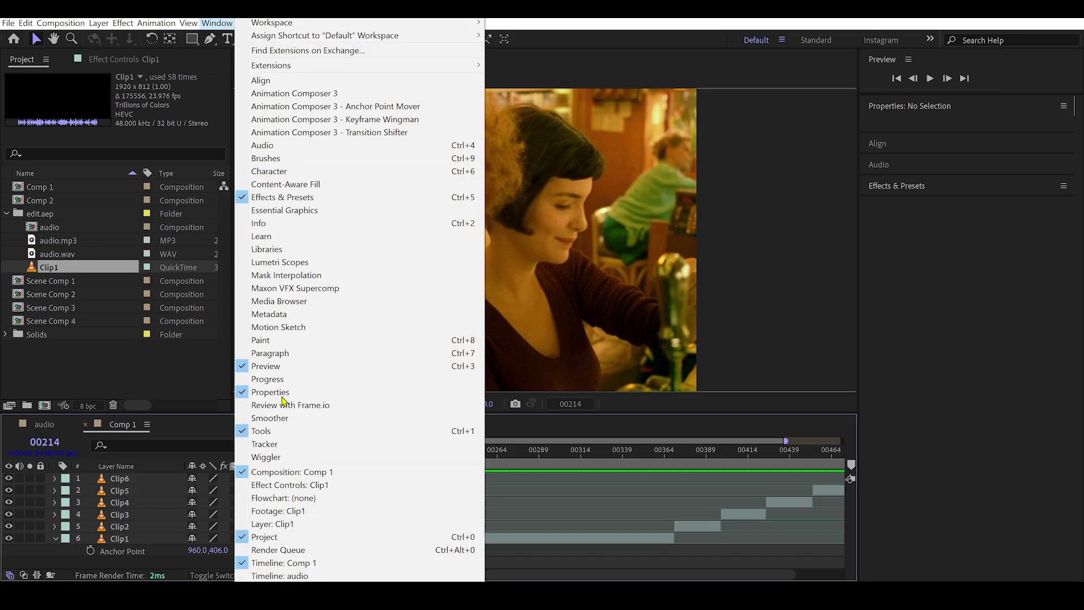
{"action": "left_click", "coordinate": [287, 443]}
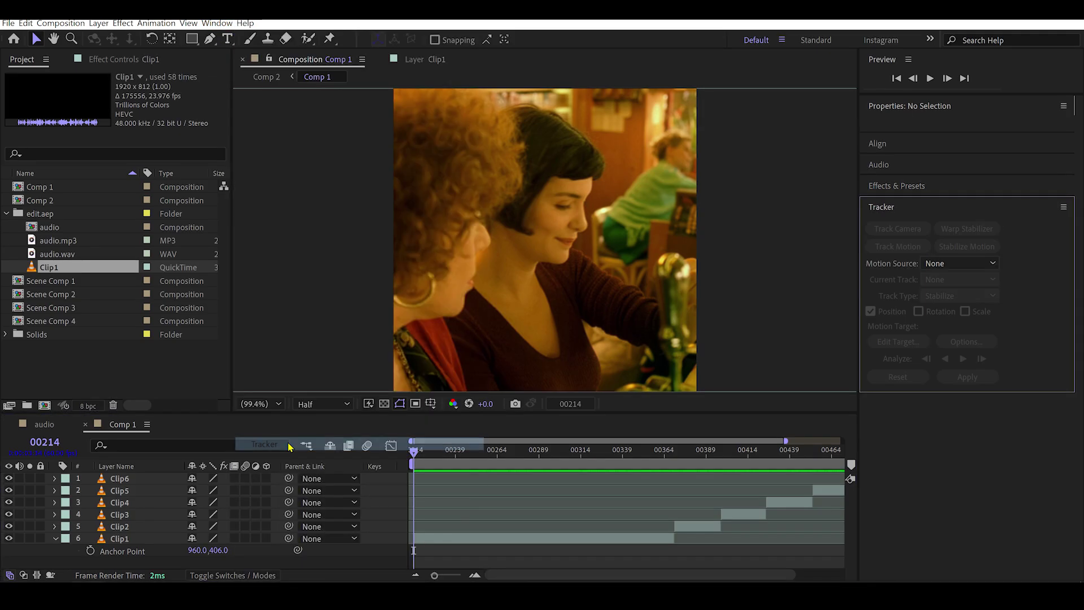
{"action": "left_click", "coordinate": [461, 541]}
{"action": "left_click", "coordinate": [321, 403]}
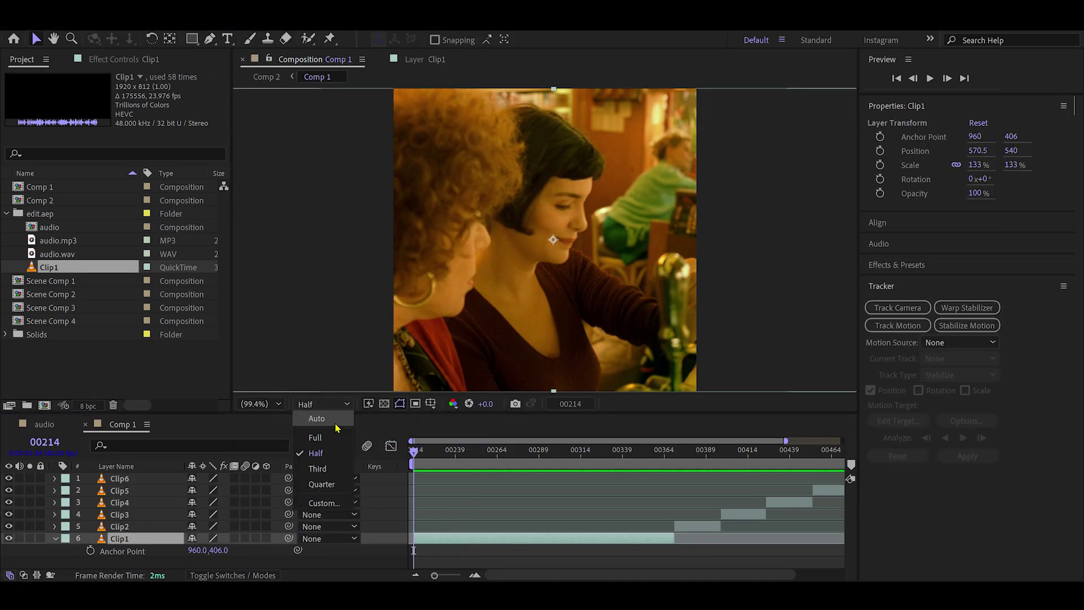
{"action": "left_click", "coordinate": [339, 440]}
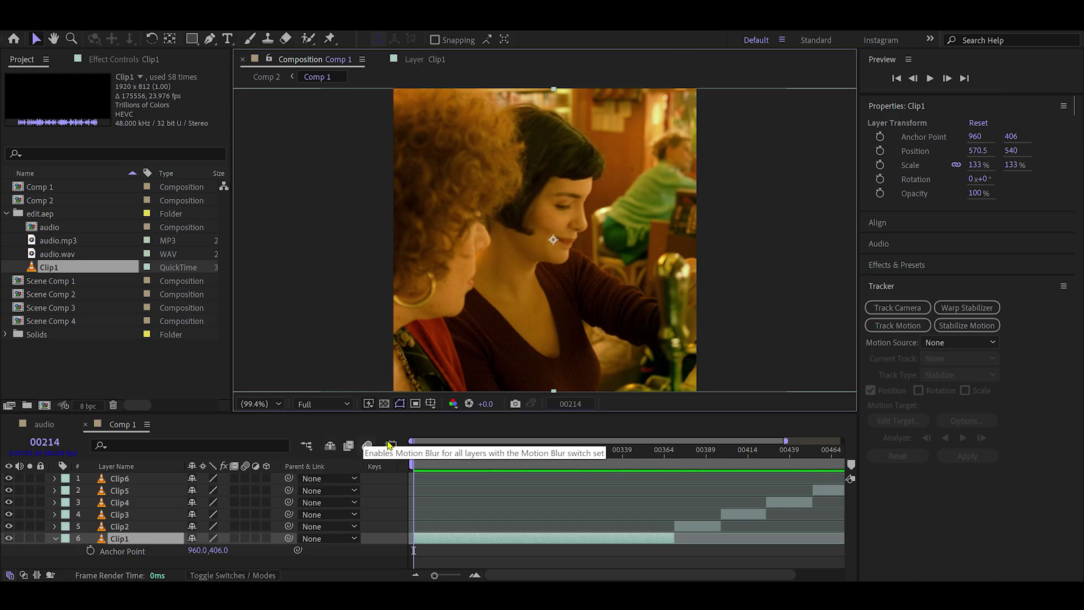
Start Stabilize Motion on Clip1 and set the current time to frame 285, where the woman's face is in view
{"action": "left_click_drag", "start_coordinate": [418, 454], "coordinate": [542, 457]}
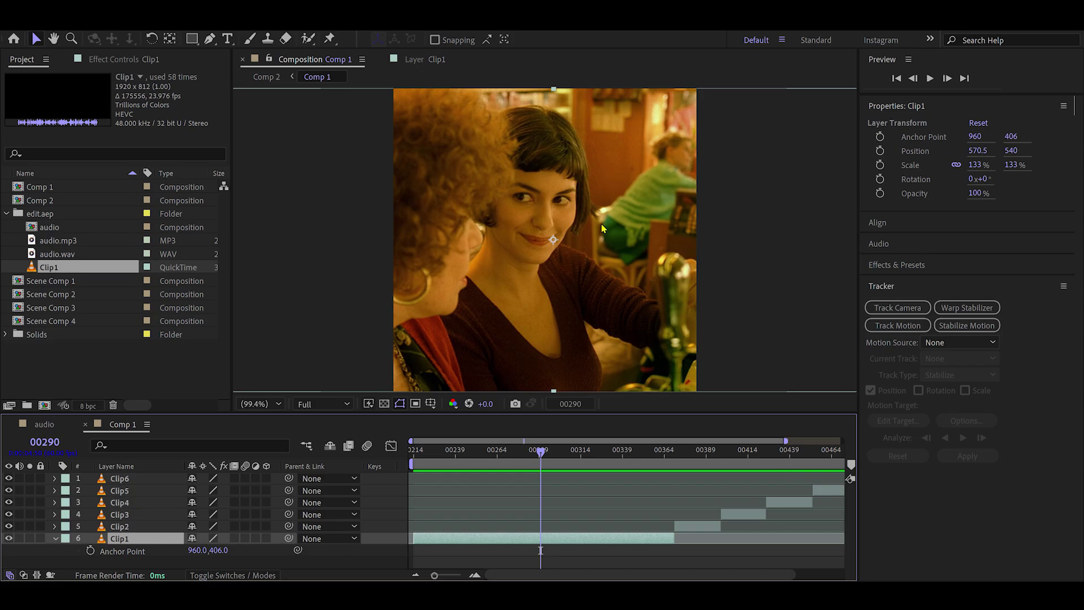
{"action": "left_click", "coordinate": [982, 325]}
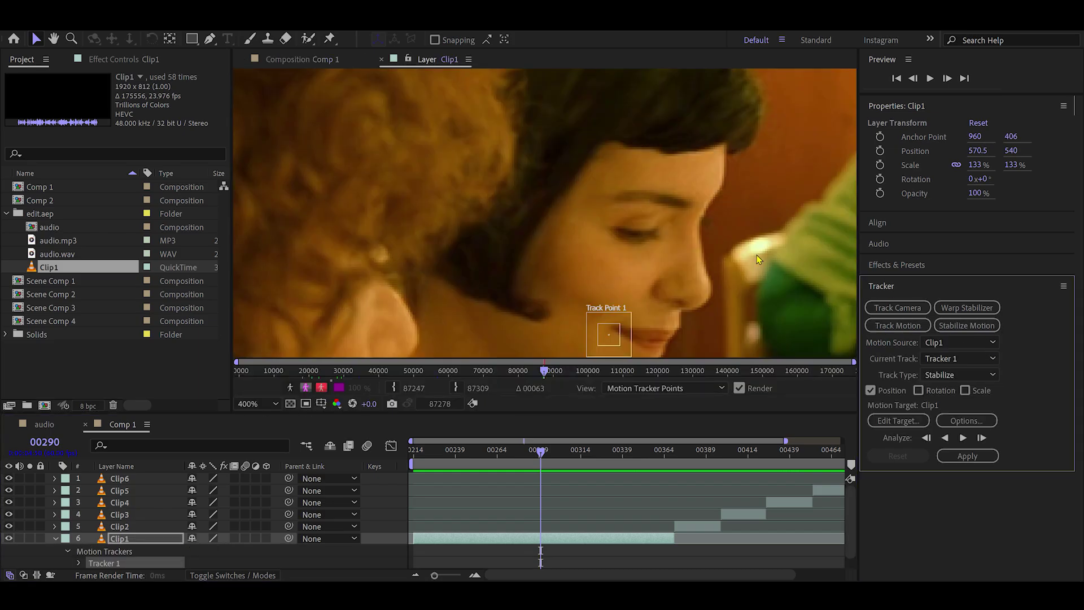
{"action": "left_click_drag", "start_coordinate": [539, 459], "coordinate": [533, 457]}
{"action": "key", "text": "space"}
Place the track point on the inner corner of the dark-haired woman's eye and shrink its feature and search regions tightly around it
{"action": "left_click_drag", "start_coordinate": [614, 266], "coordinate": [574, 231]}
{"action": "key", "text": "v"}
{"action": "left_click_drag", "start_coordinate": [581, 322], "coordinate": [551, 266]}
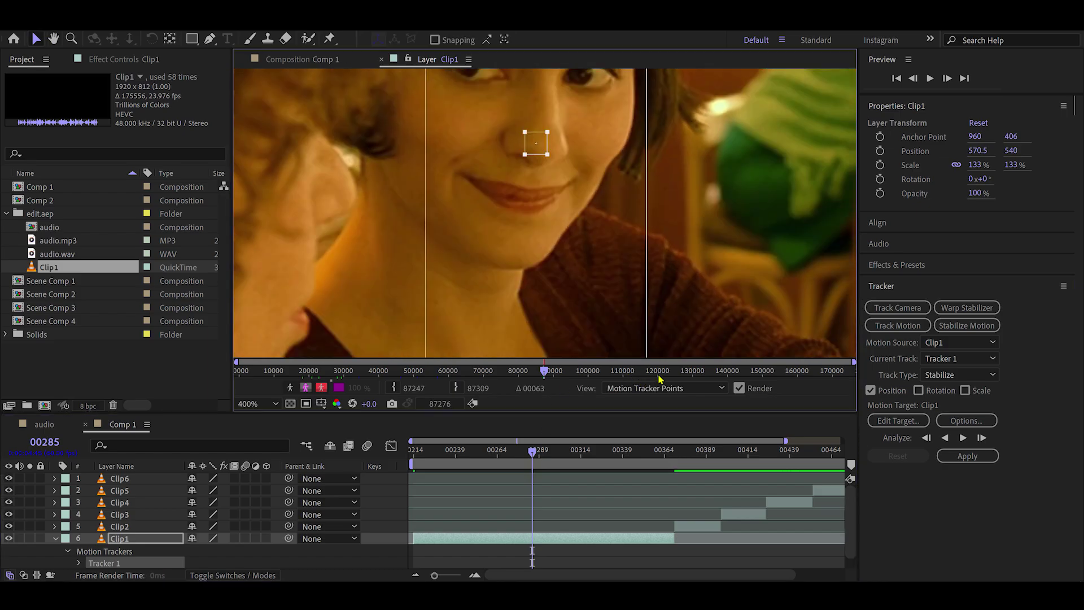
{"action": "scroll", "coordinate": [615, 178], "scroll_direction": "down", "scroll_amount": 4}
{"action": "left_click_drag", "start_coordinate": [582, 290], "coordinate": [586, 250]}
{"action": "scroll", "coordinate": [556, 210], "scroll_direction": "up", "scroll_amount": 2}
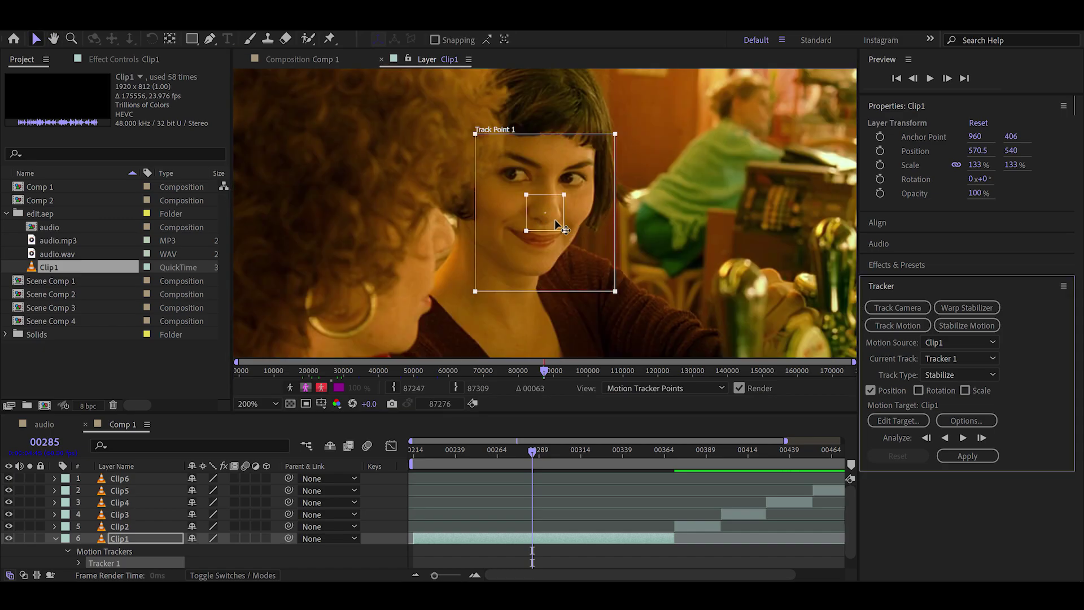
{"action": "left_click_drag", "start_coordinate": [587, 195], "coordinate": [567, 201]}
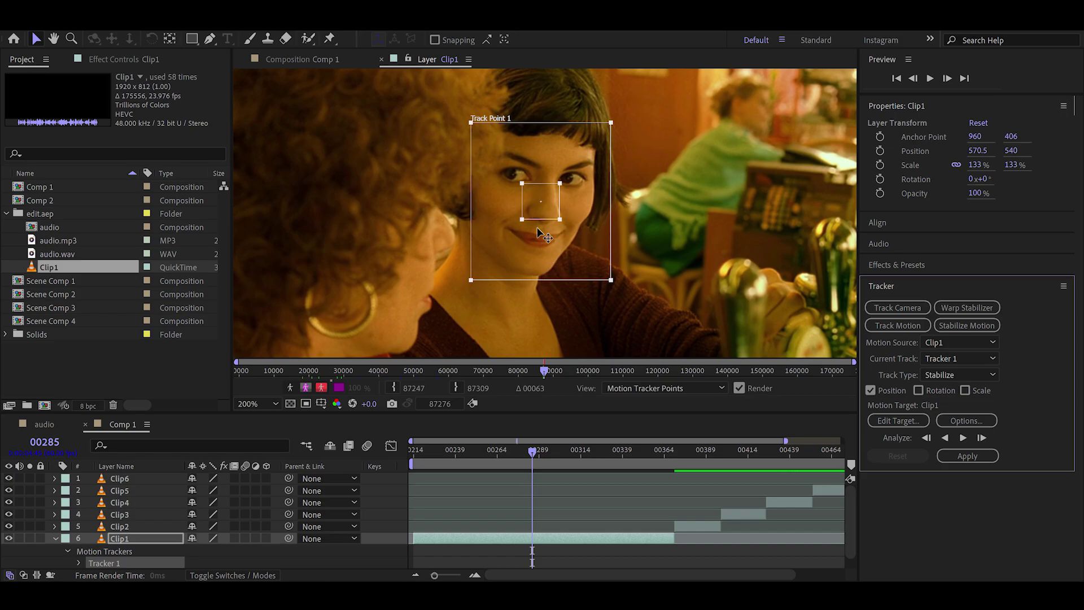
{"action": "scroll", "coordinate": [561, 225], "scroll_direction": "up", "scroll_amount": 1}
{"action": "left_click_drag", "start_coordinate": [675, 313], "coordinate": [573, 220]}
{"action": "left_click_drag", "start_coordinate": [645, 274], "coordinate": [556, 223]}
{"action": "scroll", "coordinate": [580, 215], "scroll_direction": "up", "scroll_amount": 1}
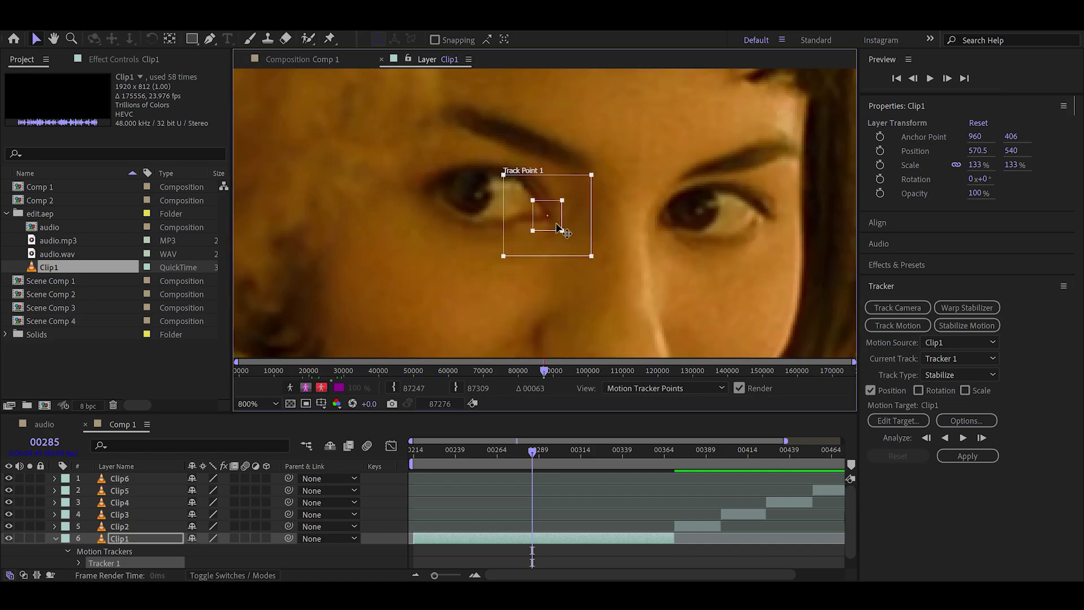
{"action": "left_click_drag", "start_coordinate": [591, 256], "coordinate": [560, 229]}
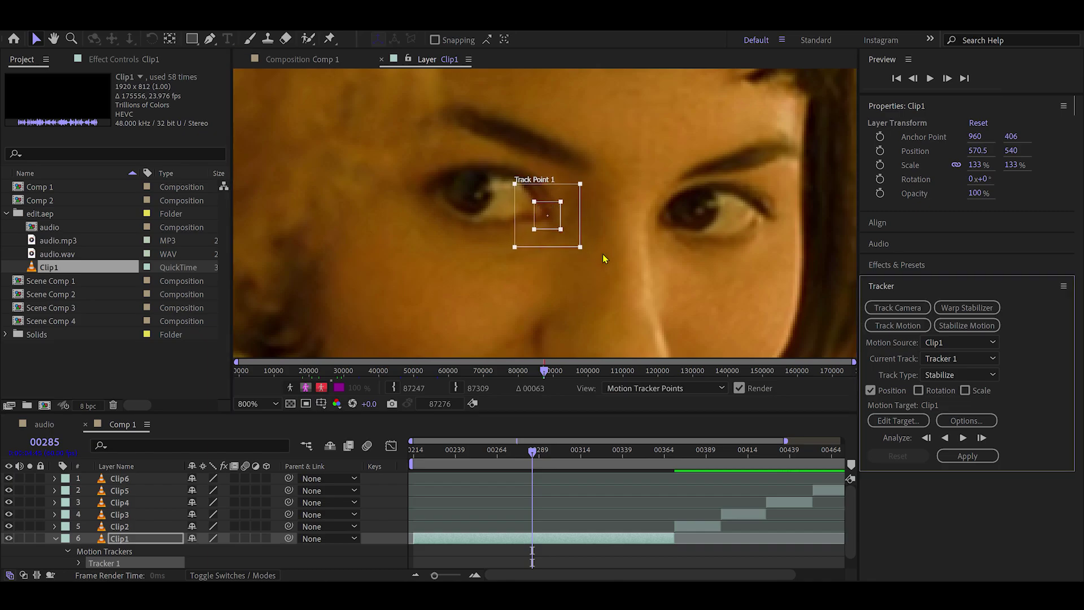
{"action": "left_click_drag", "start_coordinate": [642, 262], "coordinate": [610, 199]}
{"action": "scroll", "coordinate": [635, 242], "scroll_direction": "down", "scroll_amount": 1}
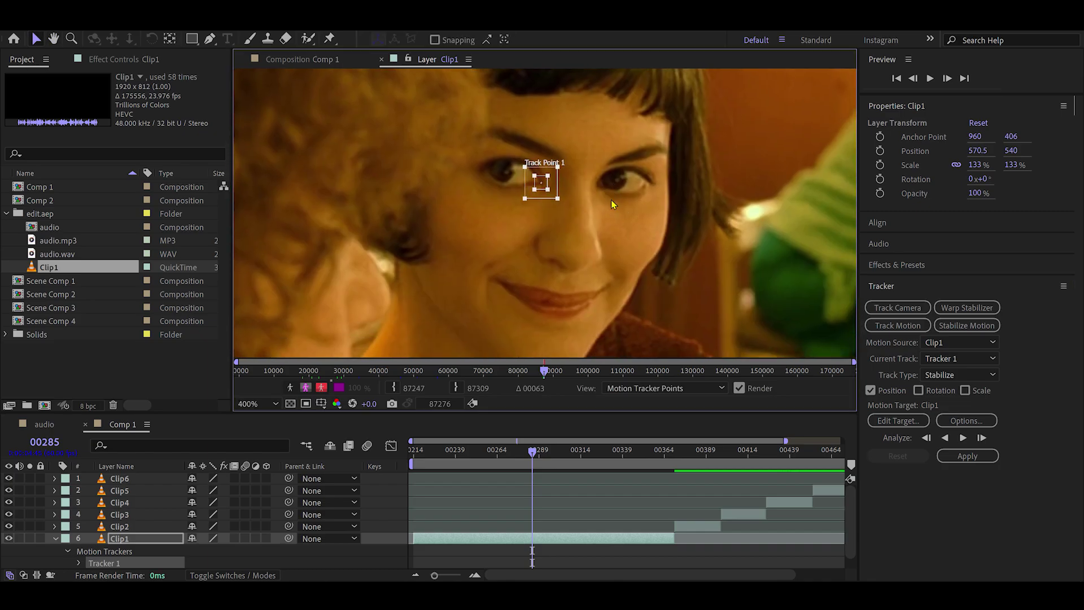
Configure the tracker to enhance before matching and to stop tracking if confidence is below 90%
{"action": "left_click", "coordinate": [976, 420]}
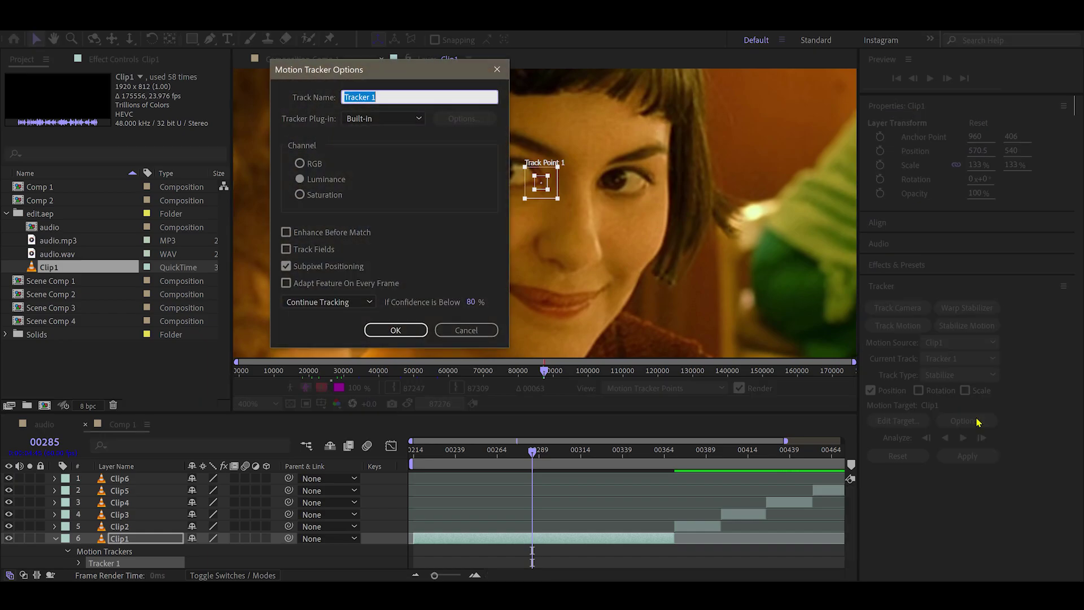
{"action": "left_click", "coordinate": [350, 232]}
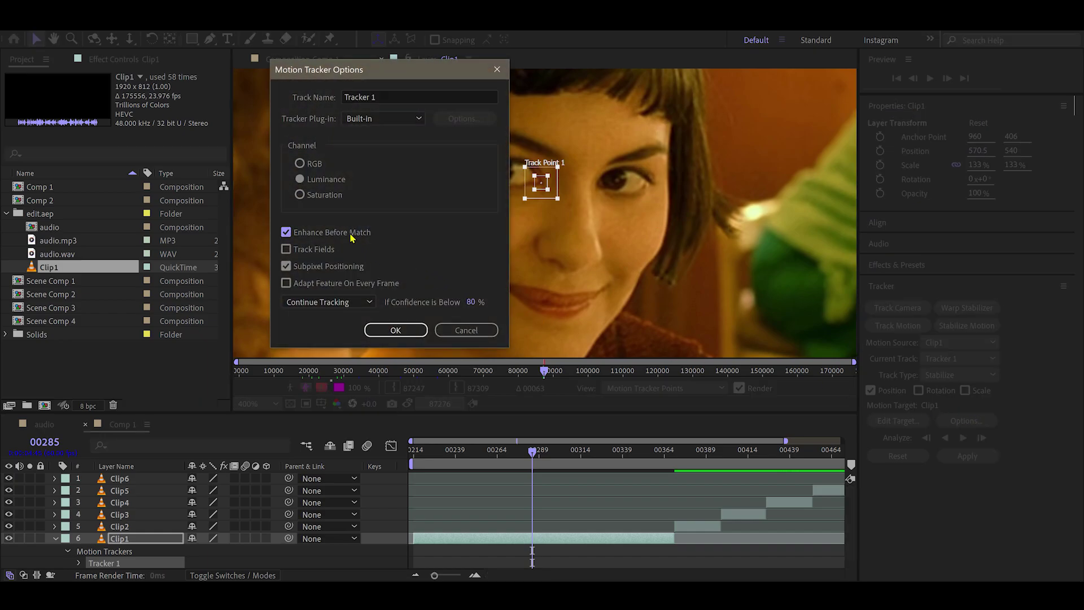
{"action": "left_click", "coordinate": [357, 304]}
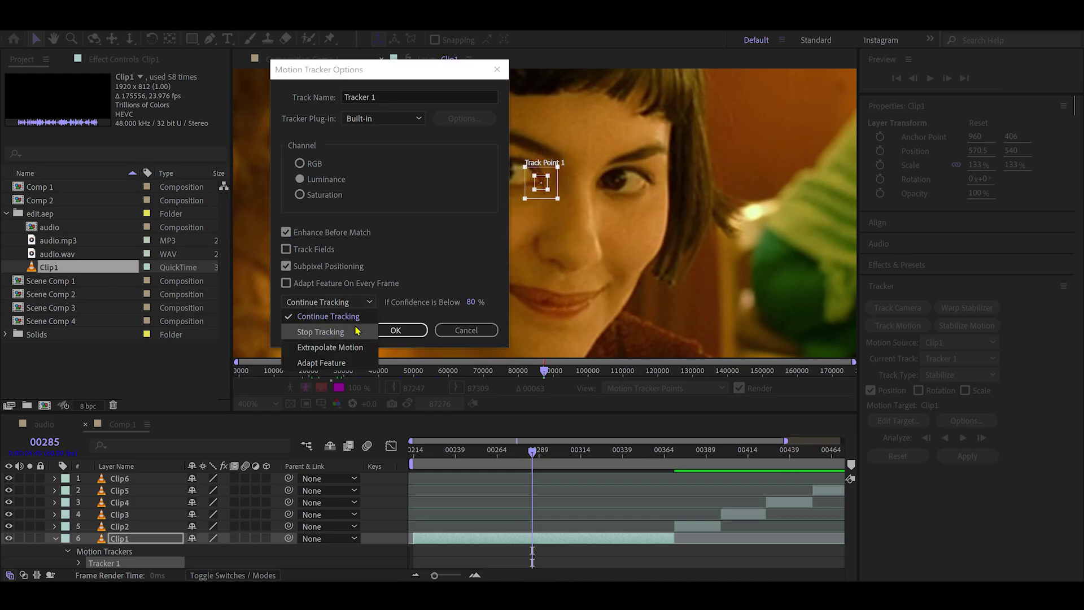
{"action": "left_click", "coordinate": [333, 332]}
{"action": "left_click", "coordinate": [475, 302]}
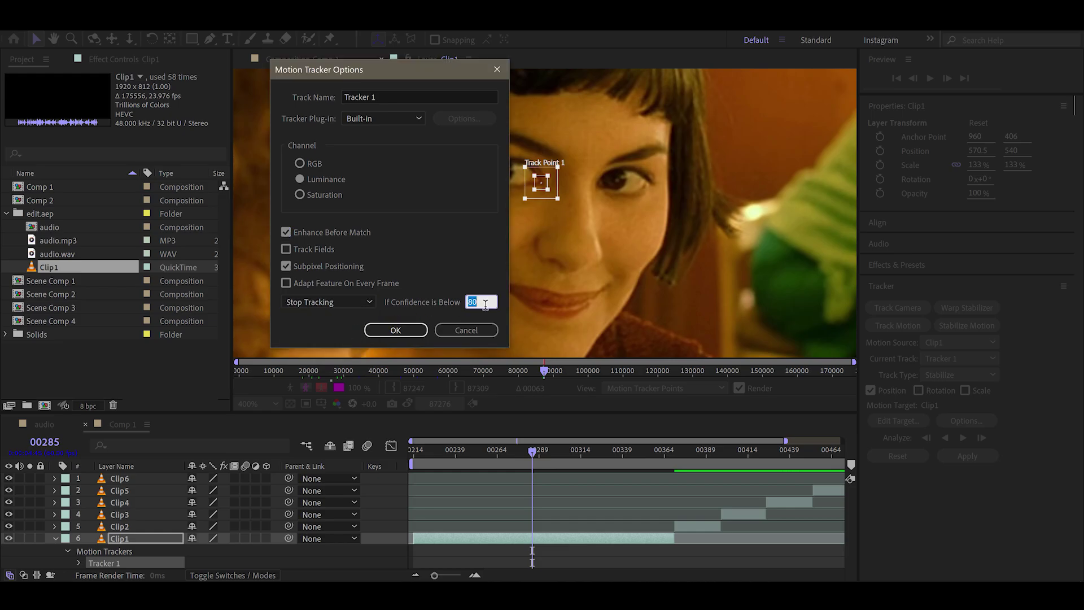
{"action": "left_click", "coordinate": [397, 330]}
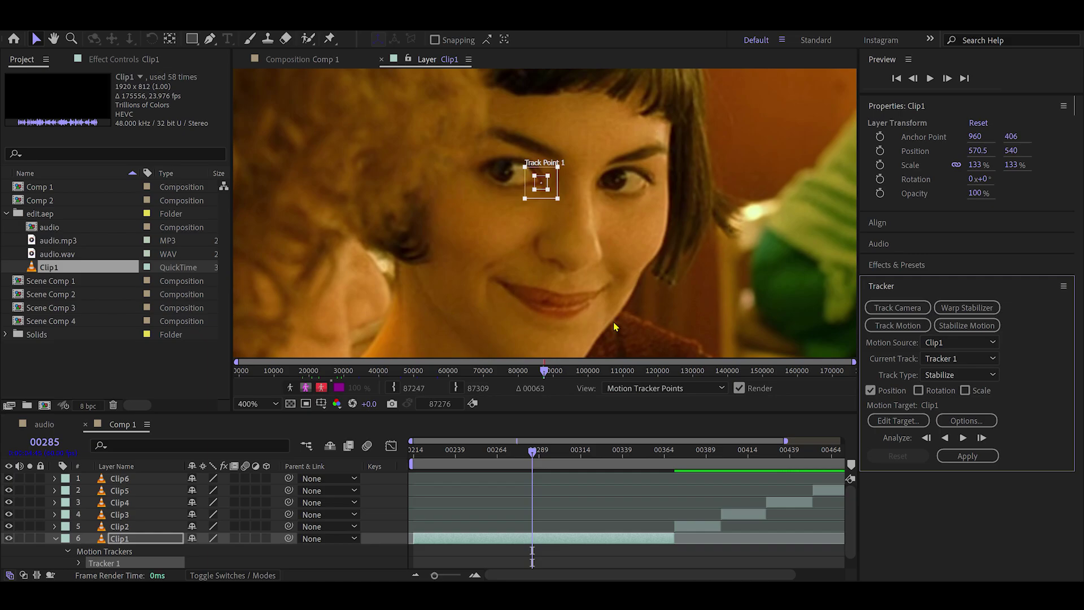
Analyze the track forward from frame 285 to frame 312, realigning the track point with the inner eye corner wherever tracking stops
{"action": "left_click", "coordinate": [963, 438]}
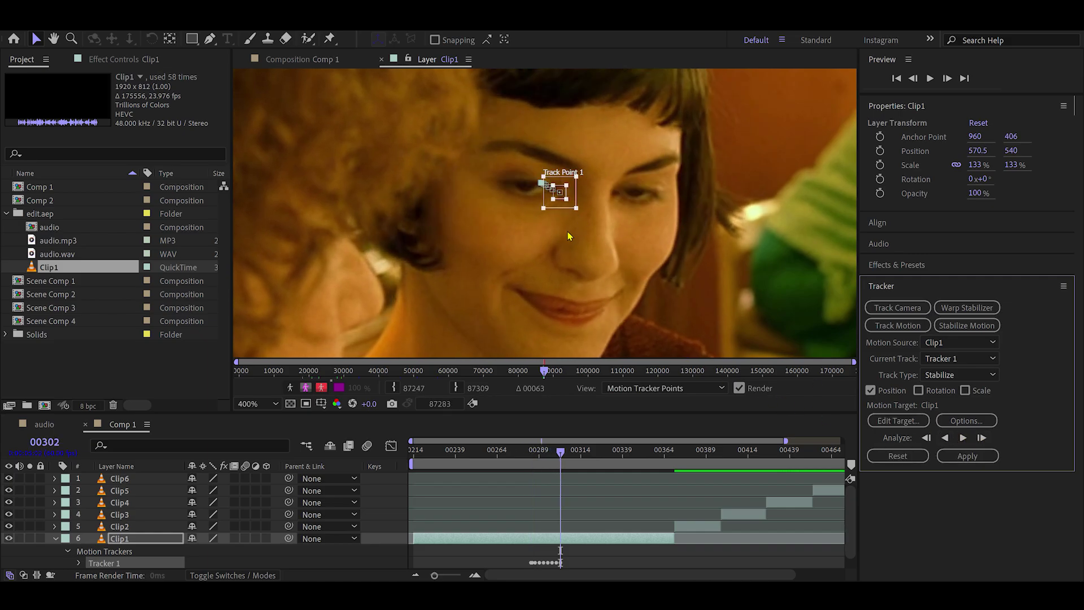
{"action": "scroll", "coordinate": [569, 235], "scroll_direction": "up", "scroll_amount": 1}
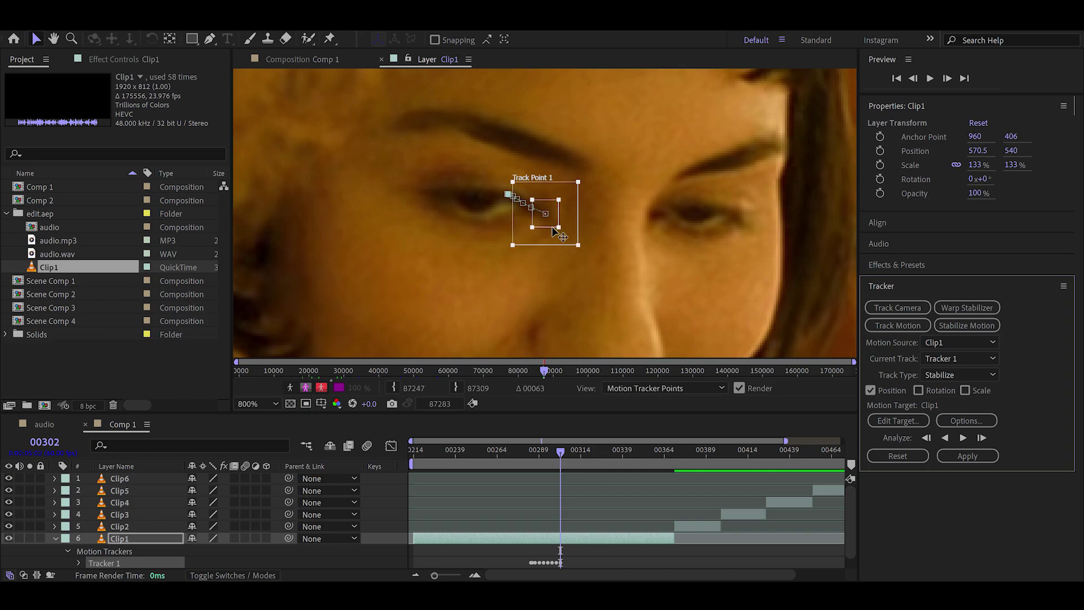
{"action": "left_click", "coordinate": [964, 440]}
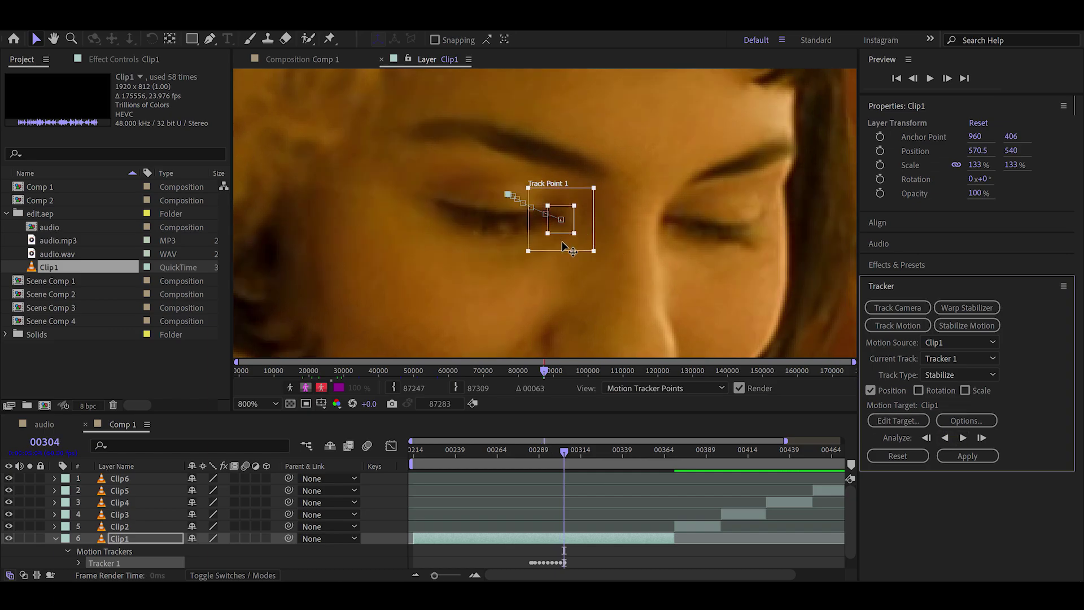
{"action": "left_click_drag", "start_coordinate": [561, 242], "coordinate": [561, 237]}
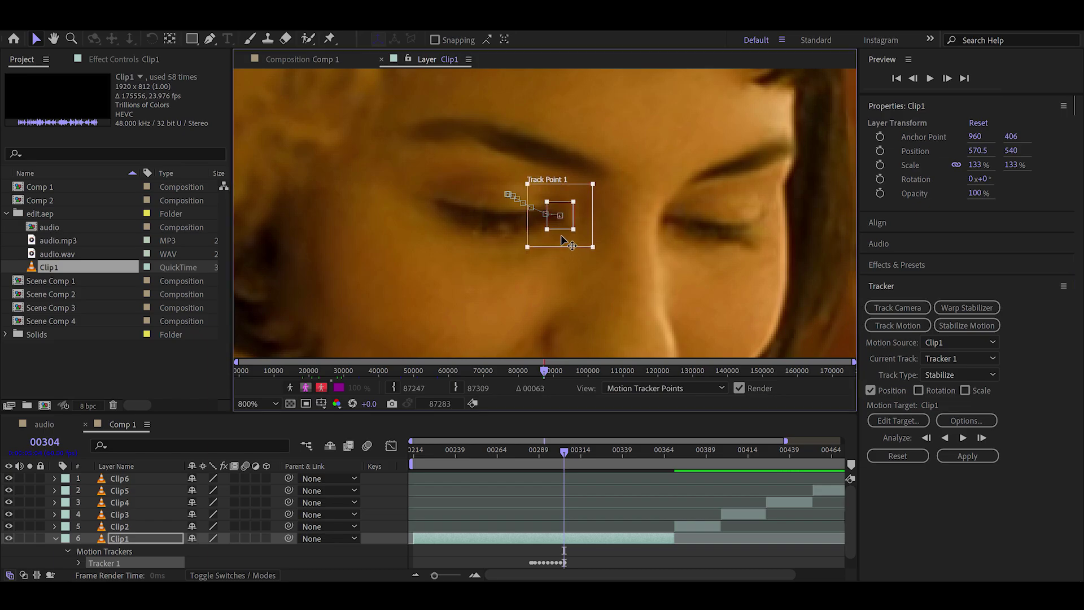
{"action": "left_click", "coordinate": [963, 438]}
{"action": "left_click", "coordinate": [964, 439]}
{"action": "left_click_drag", "start_coordinate": [604, 252], "coordinate": [606, 252]}
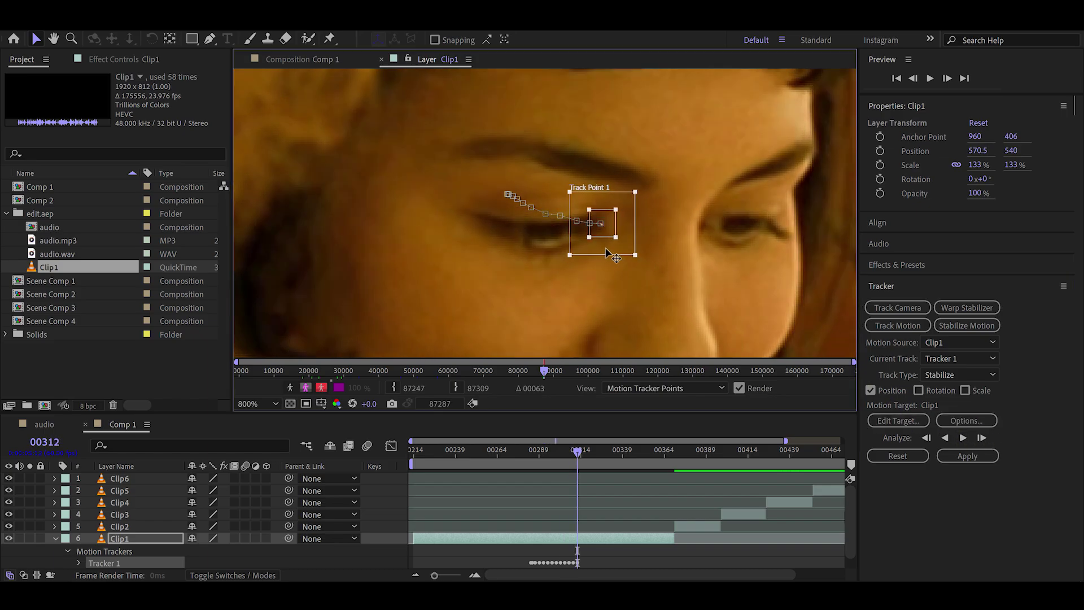
Continue the forward analysis to the end of Clip1, correcting the track point at the eye corner around frame 349
{"action": "left_click", "coordinate": [963, 438]}
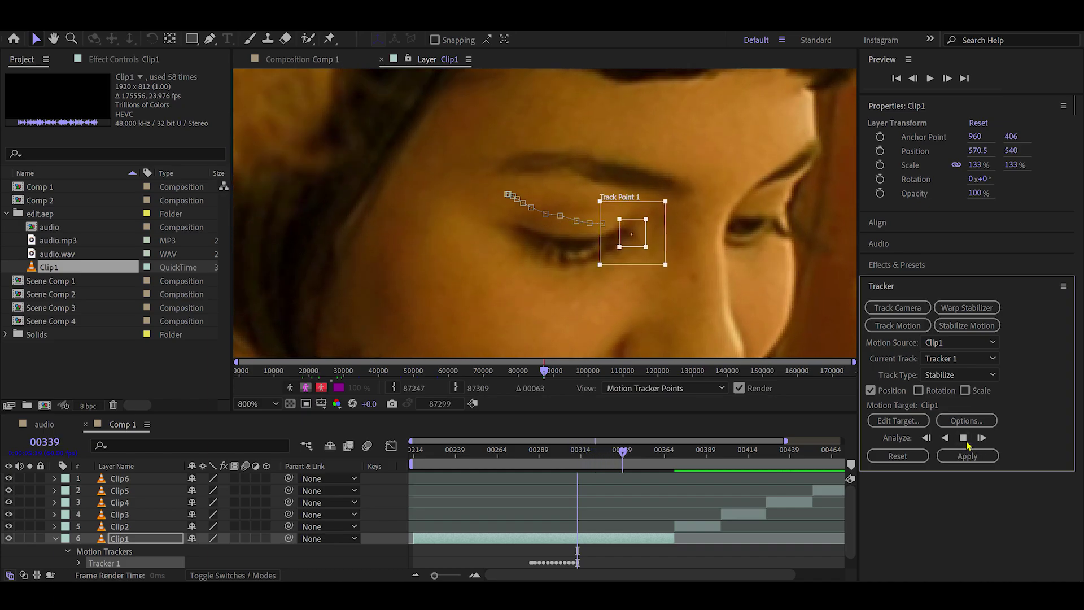
{"action": "left_click", "coordinate": [963, 438]}
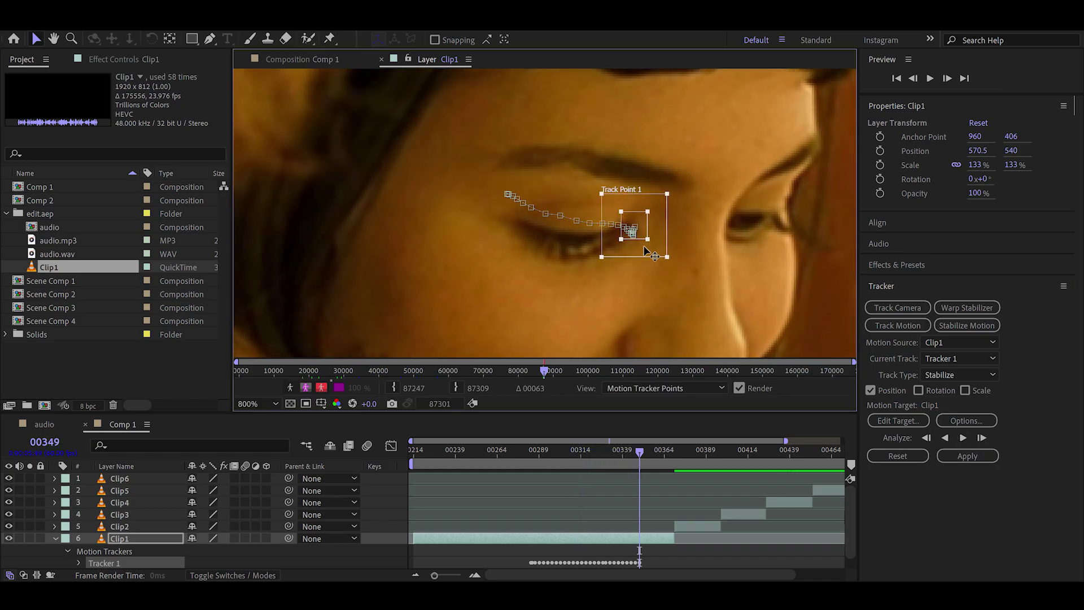
{"action": "left_click", "coordinate": [964, 439]}
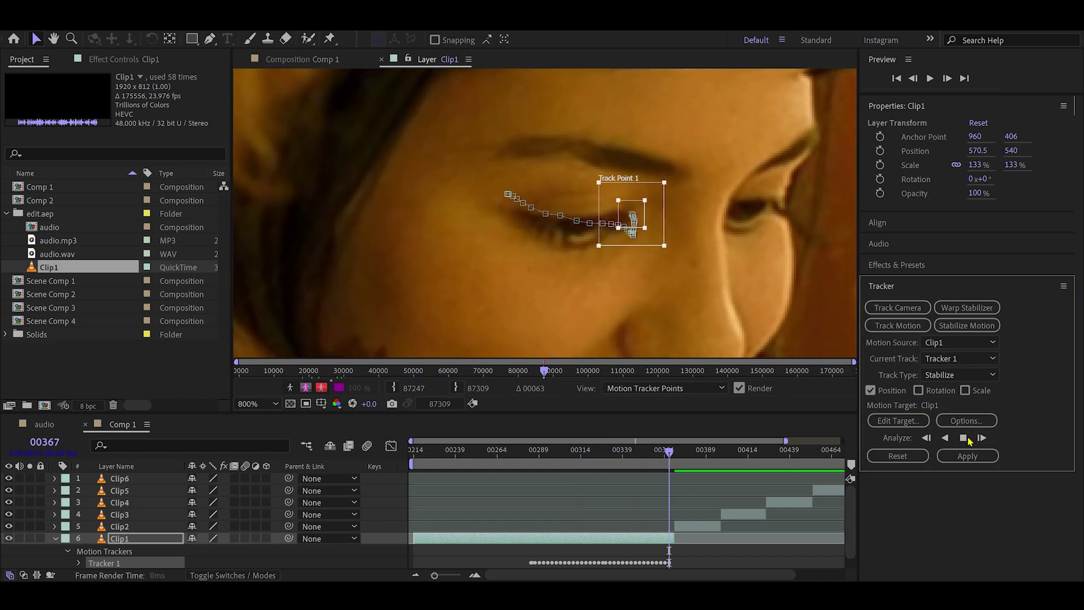
{"action": "left_click", "coordinate": [982, 440]}
{"action": "left_click", "coordinate": [982, 441]}
{"action": "left_click", "coordinate": [927, 438]}
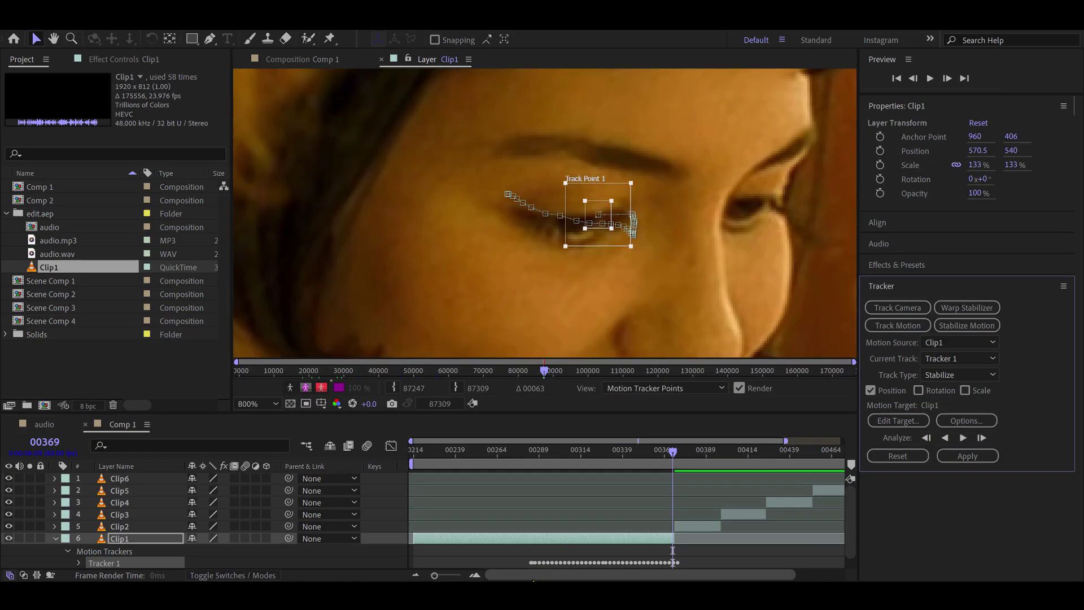
Return to frame 284 and analyze the track backward to the start of Clip1 at frame 214
{"action": "left_click_drag", "start_coordinate": [543, 458], "coordinate": [532, 456]}
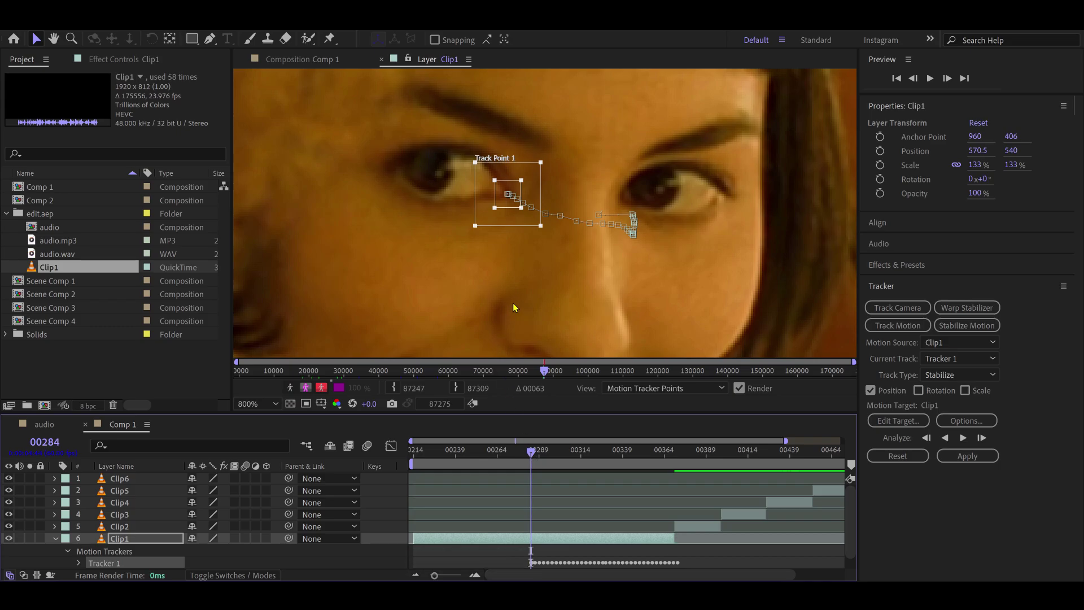
{"action": "left_click", "coordinate": [944, 438]}
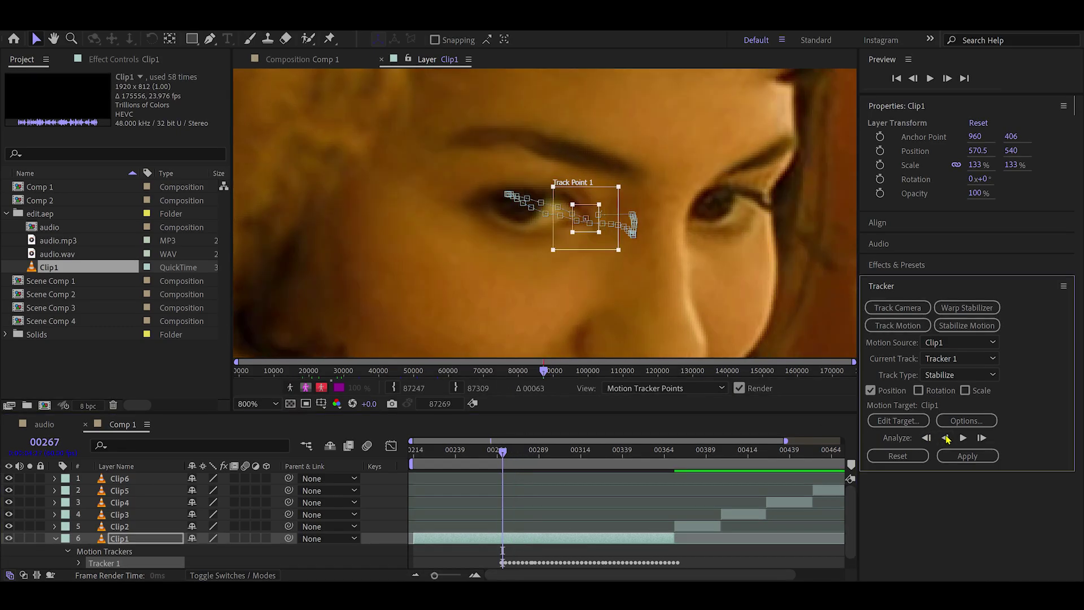
{"action": "scroll", "coordinate": [624, 280], "scroll_direction": "up", "scroll_amount": 1}
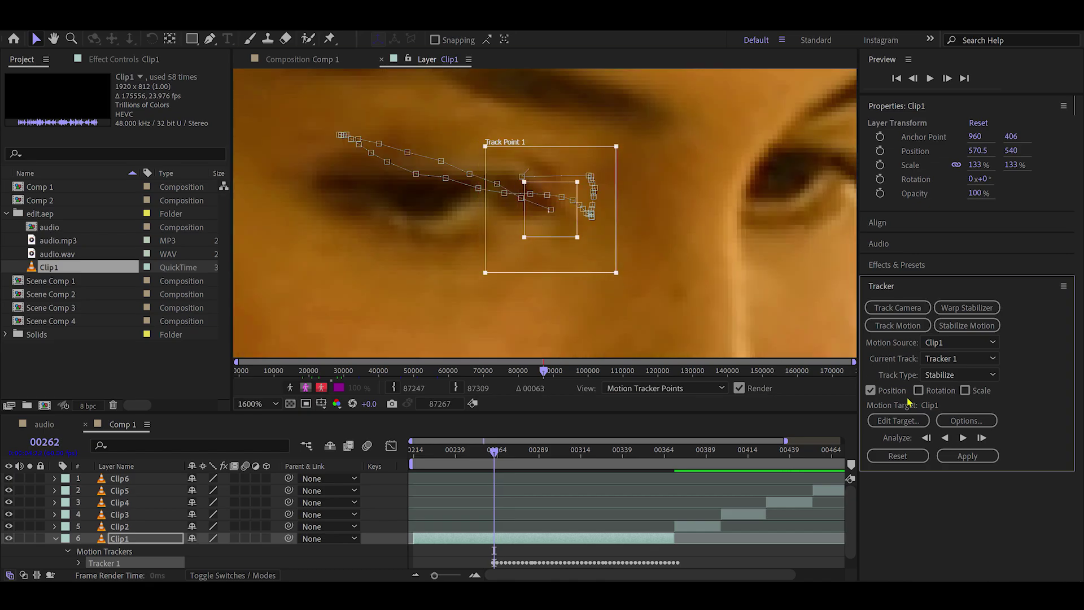
{"action": "scroll", "coordinate": [587, 274], "scroll_direction": "down", "scroll_amount": 1}
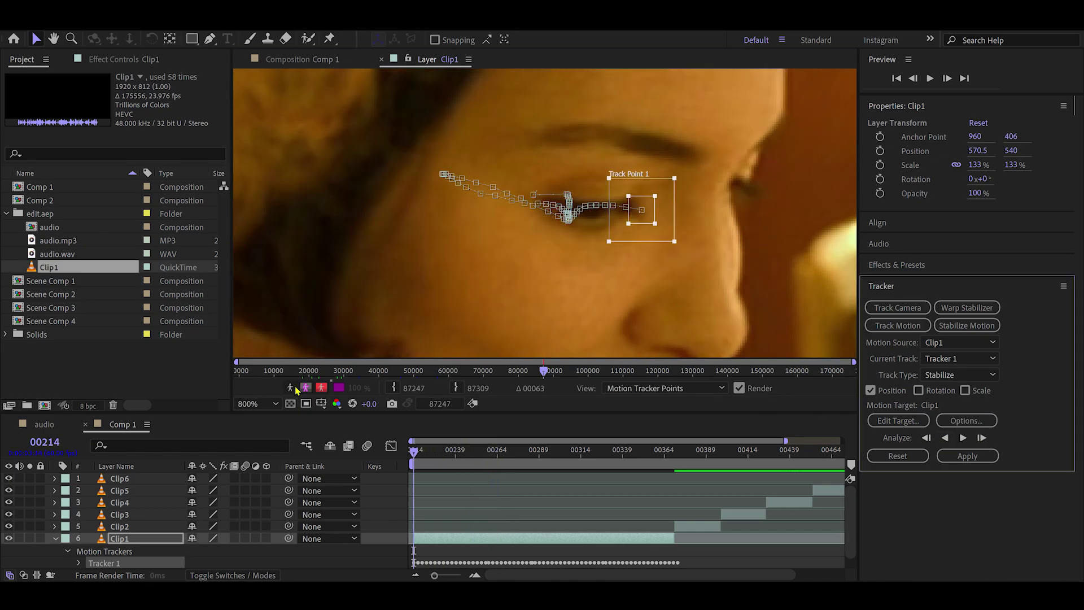
Apply the stabilization to Clip1 in both the X and Y dimensions and preview the composition
{"action": "left_click", "coordinate": [257, 403]}
{"action": "left_click", "coordinate": [254, 152]}
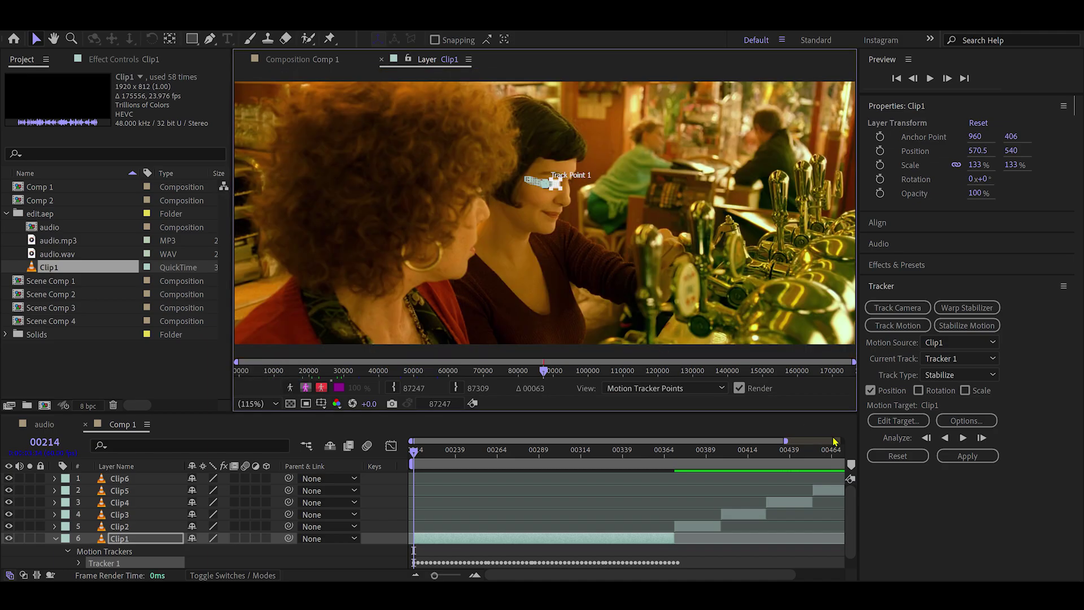
{"action": "left_click", "coordinate": [963, 455]}
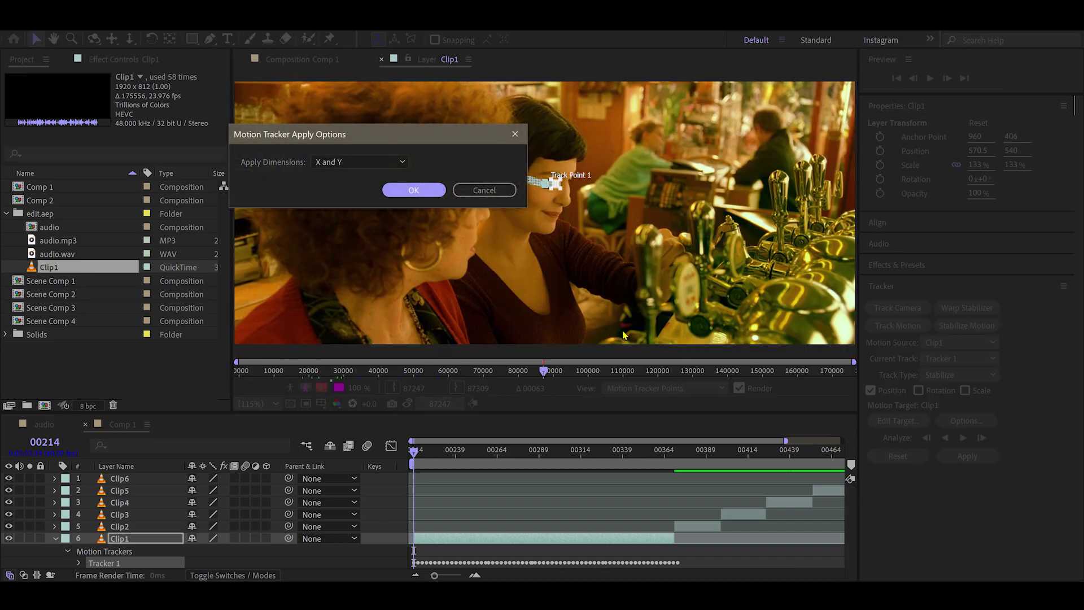
{"action": "left_click_drag", "start_coordinate": [380, 146], "coordinate": [509, 271]}
{"action": "left_click", "coordinate": [508, 286]}
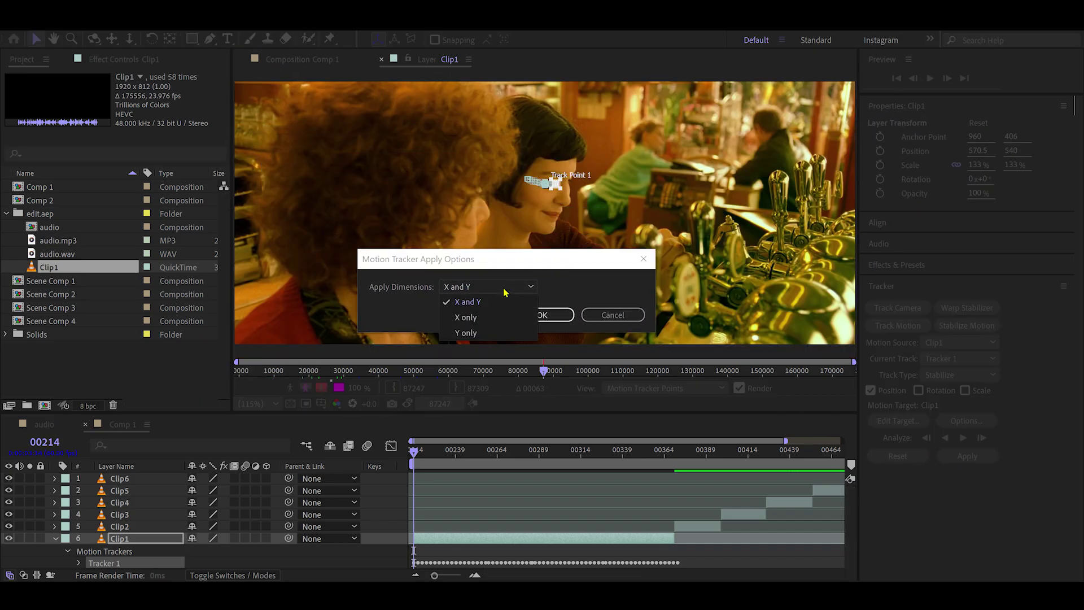
{"action": "left_click", "coordinate": [498, 303]}
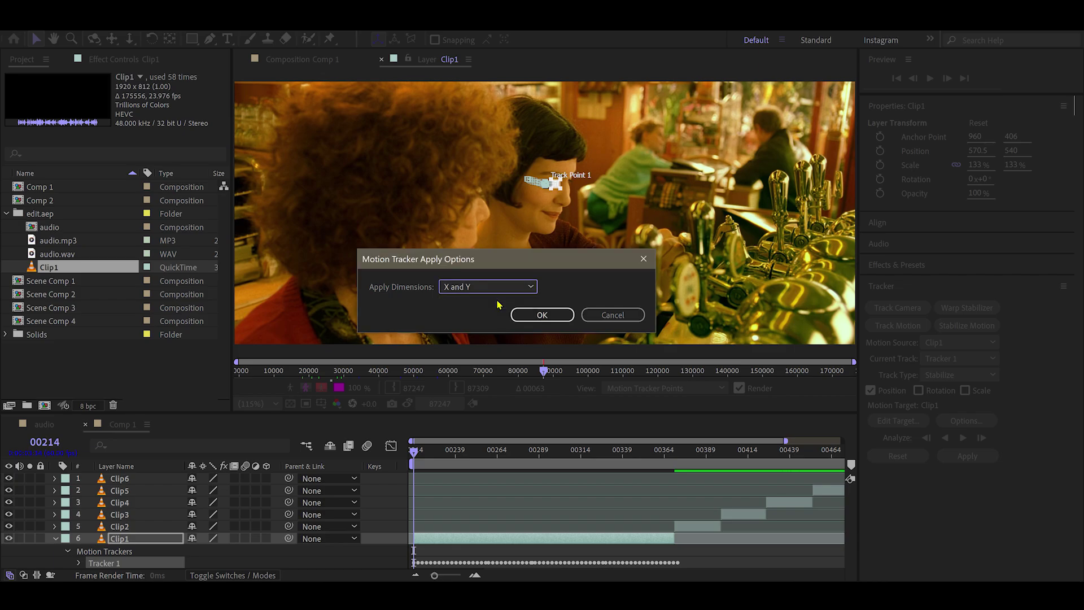
{"action": "left_click", "coordinate": [535, 314]}
{"action": "key", "text": "space"}
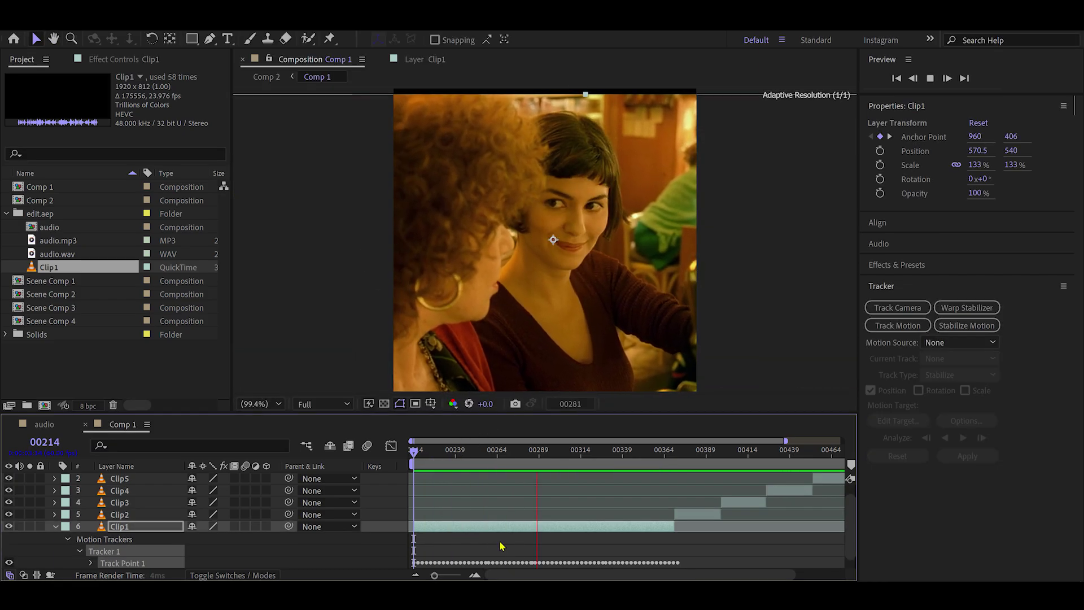
Stop the preview at frame 287 and inspect the upper edge of the composition frame up close
{"action": "key", "text": "space"}
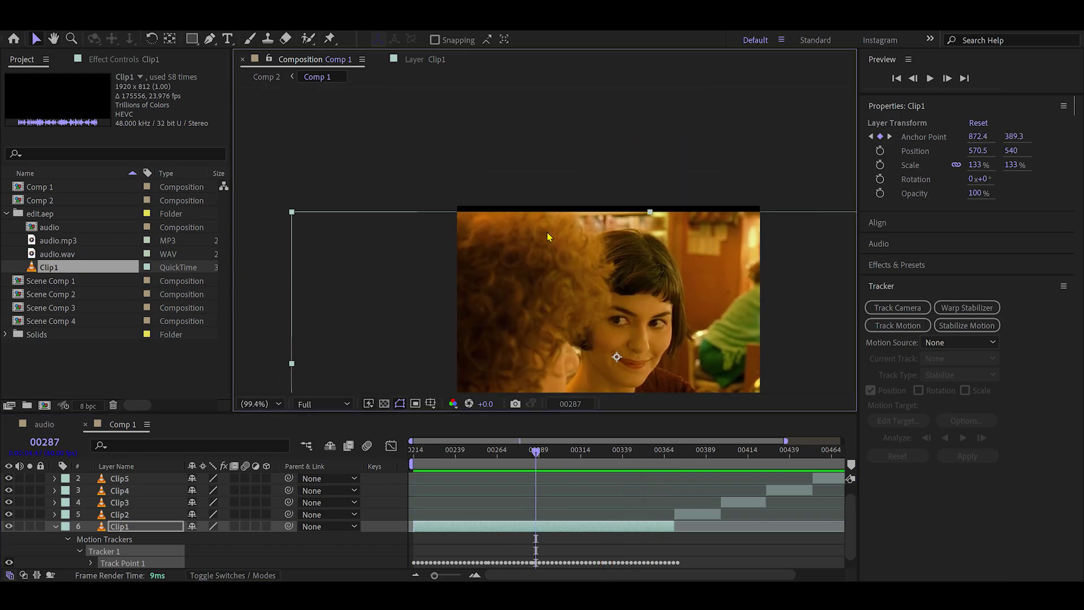
{"action": "scroll", "coordinate": [546, 235], "scroll_direction": "up", "scroll_amount": 2}
{"action": "scroll", "coordinate": [536, 297], "scroll_direction": "up", "scroll_amount": 1}
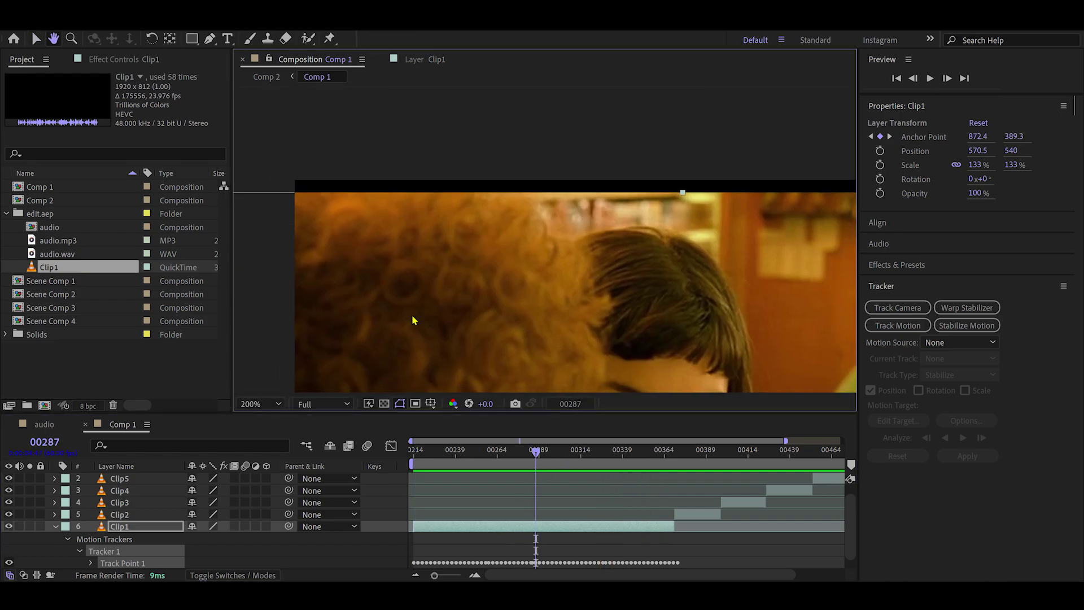
{"action": "left_click", "coordinate": [260, 404]}
{"action": "left_click", "coordinate": [296, 164]}
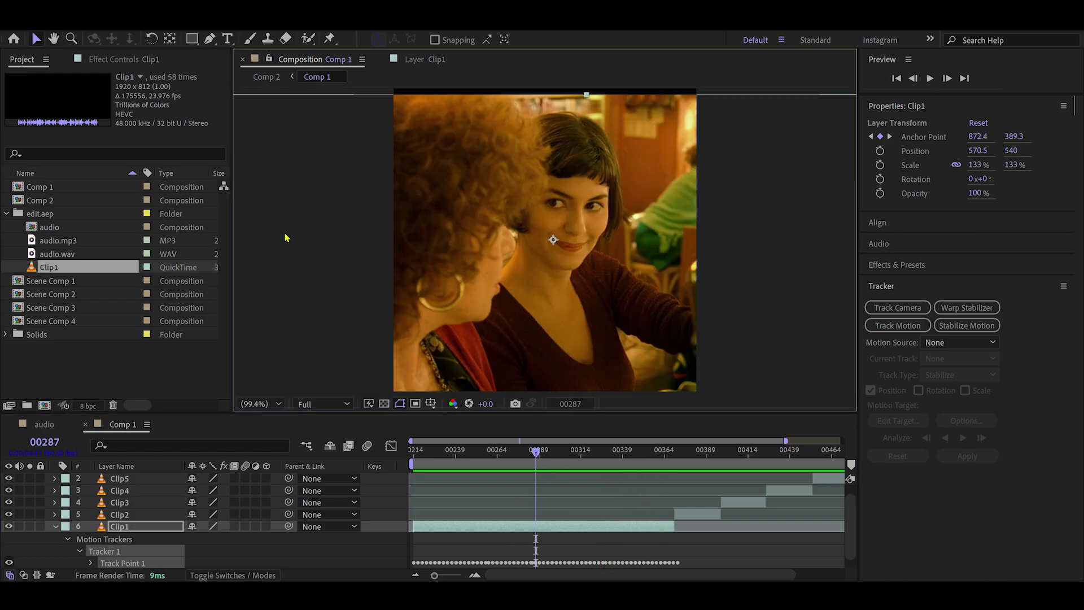
Try scaling Clip1 up to 140% and check the frame edges around frame 271
{"action": "left_click", "coordinate": [171, 528]}
{"action": "key", "text": "s"}
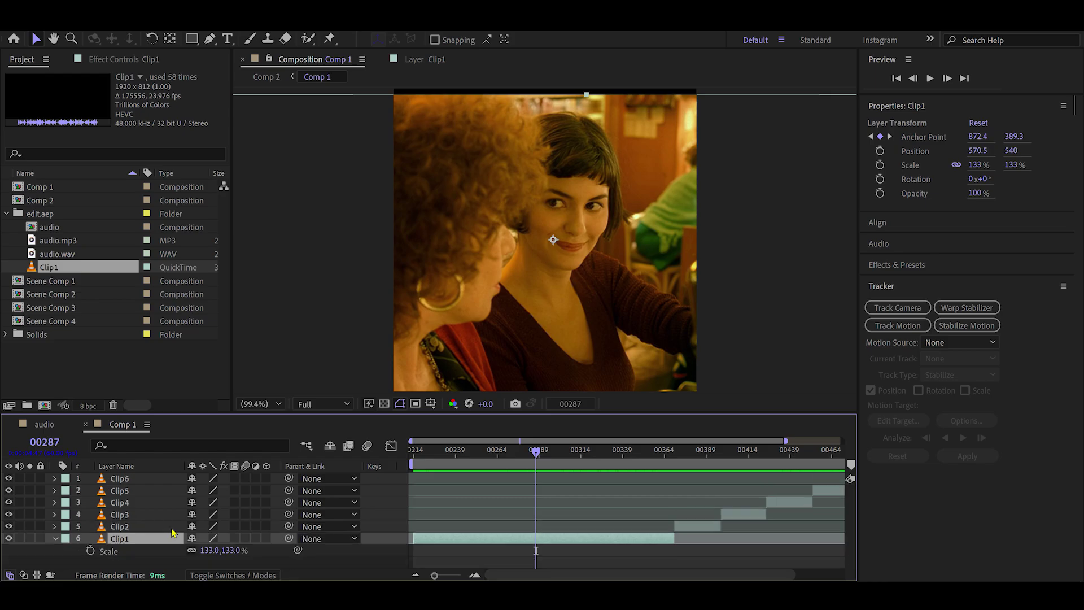
{"action": "left_click_drag", "start_coordinate": [209, 556], "coordinate": [212, 551]}
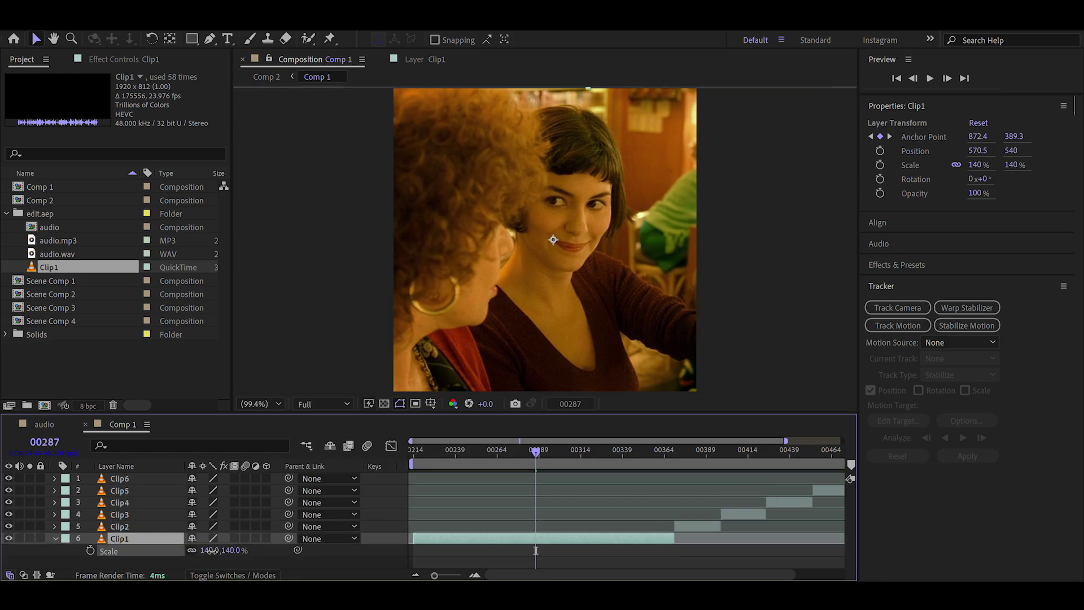
{"action": "left_click_drag", "start_coordinate": [535, 453], "coordinate": [508, 454]}
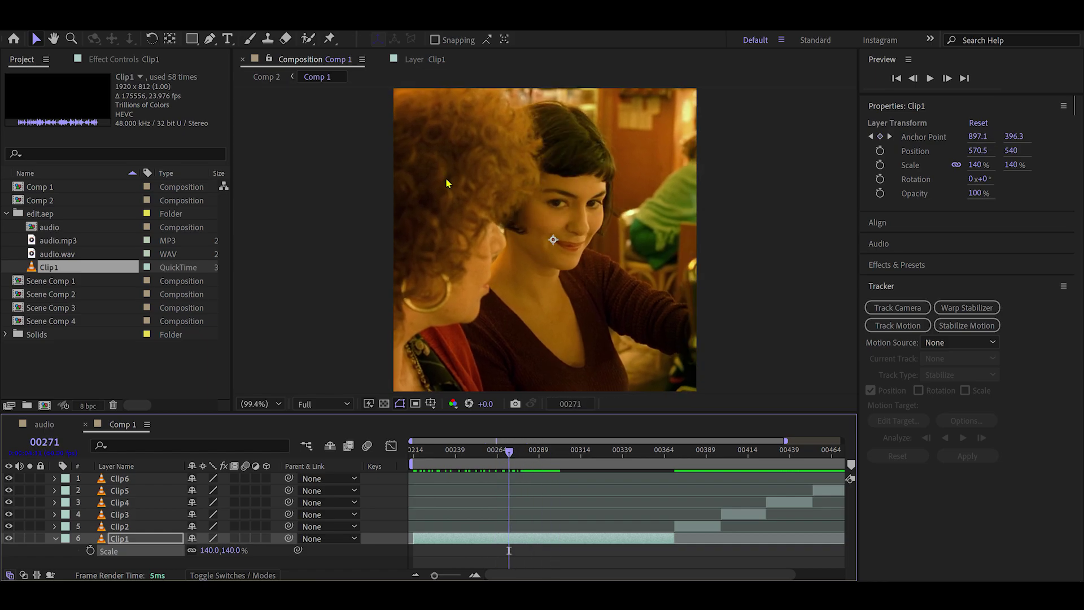
{"action": "scroll", "coordinate": [472, 110], "scroll_direction": "up", "scroll_amount": 2}
{"action": "left_click_drag", "start_coordinate": [472, 110], "coordinate": [529, 218]}
{"action": "scroll", "coordinate": [529, 217], "scroll_direction": "down", "scroll_amount": 1}
{"action": "left_click_drag", "start_coordinate": [529, 295], "coordinate": [439, 205]}
{"action": "left_click", "coordinate": [274, 403]}
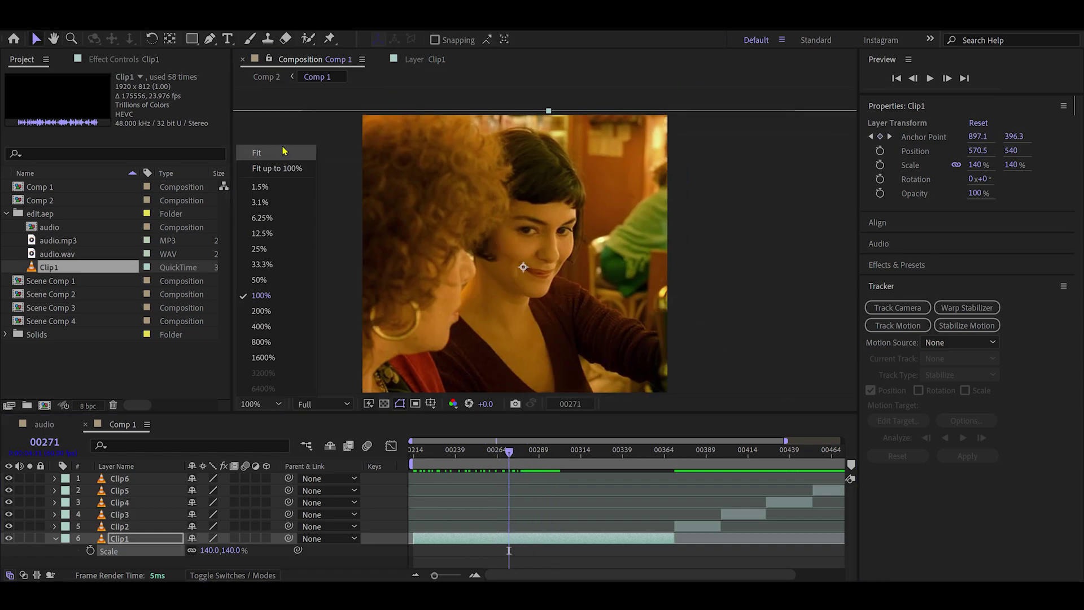
{"action": "left_click", "coordinate": [283, 151]}
{"action": "key", "text": "k"}
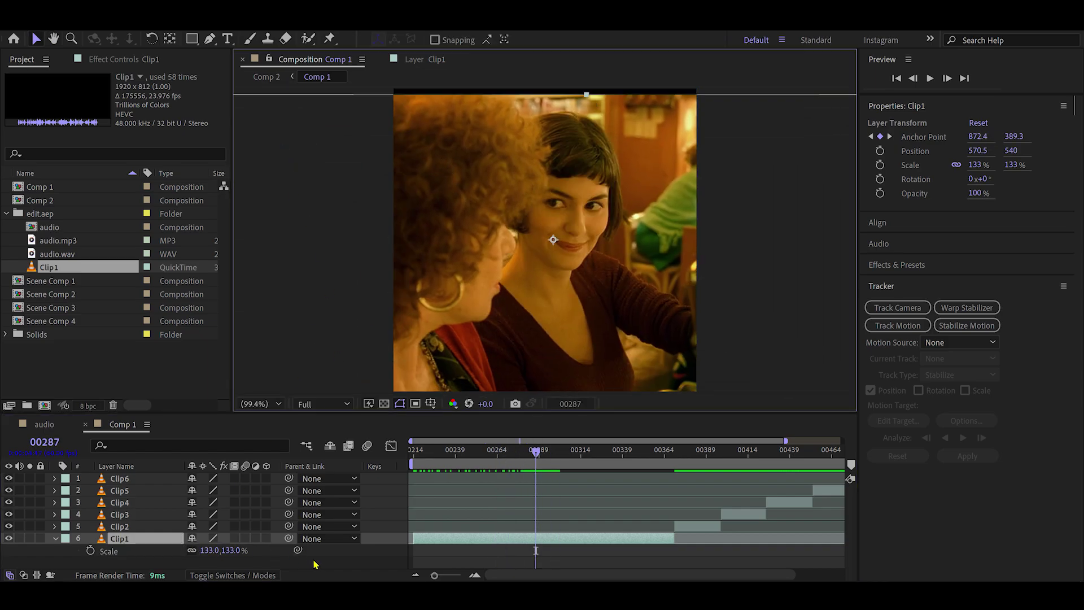
Find the Motion Tile effect and apply it to Clip1
{"action": "left_click", "coordinate": [169, 544]}
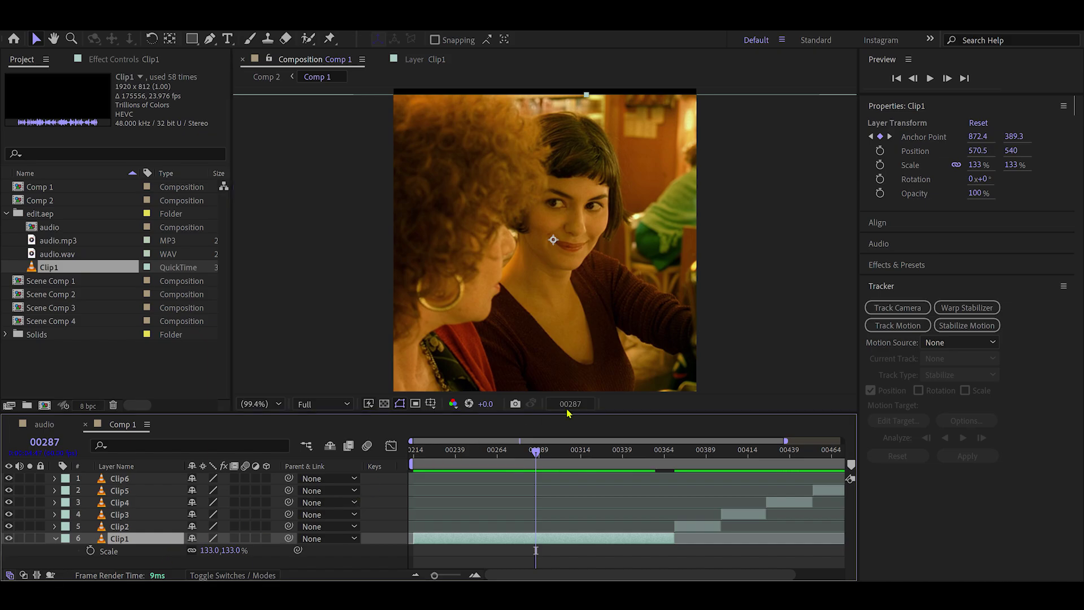
{"action": "left_click", "coordinate": [929, 265]}
{"action": "left_click_drag", "start_coordinate": [917, 418], "coordinate": [470, 534]}
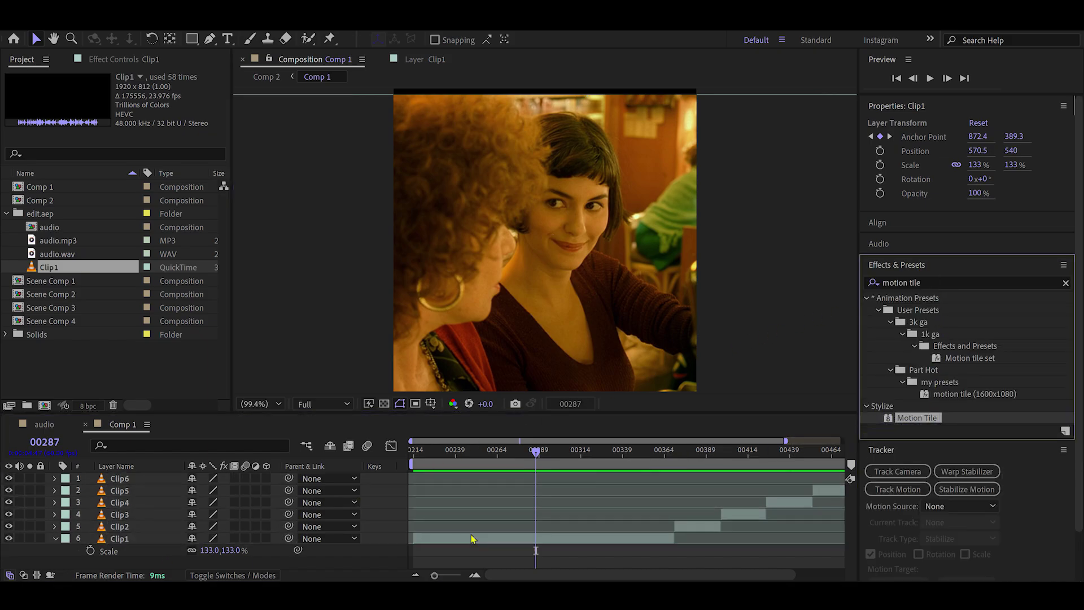
{"action": "left_click", "coordinate": [947, 269]}
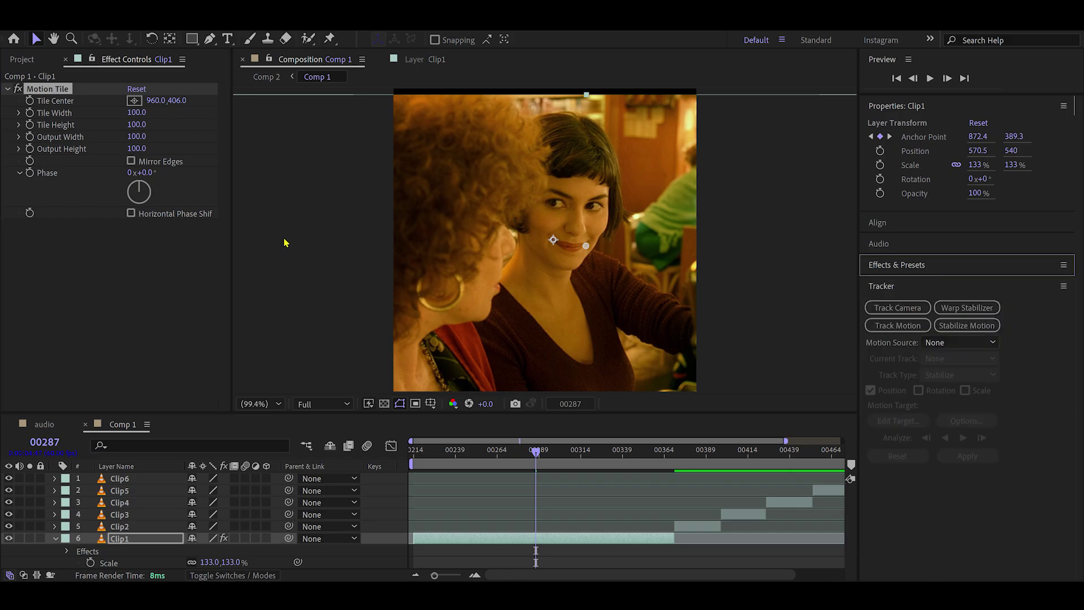
Set Motion Tile's Output Width and Output Height to 130 and enable Mirror Edges
{"action": "left_click", "coordinate": [136, 137]}
{"action": "type", "text": "130"}
{"action": "key", "text": "Tab"}
{"action": "type", "text": "130"}
{"action": "key", "text": "Return"}
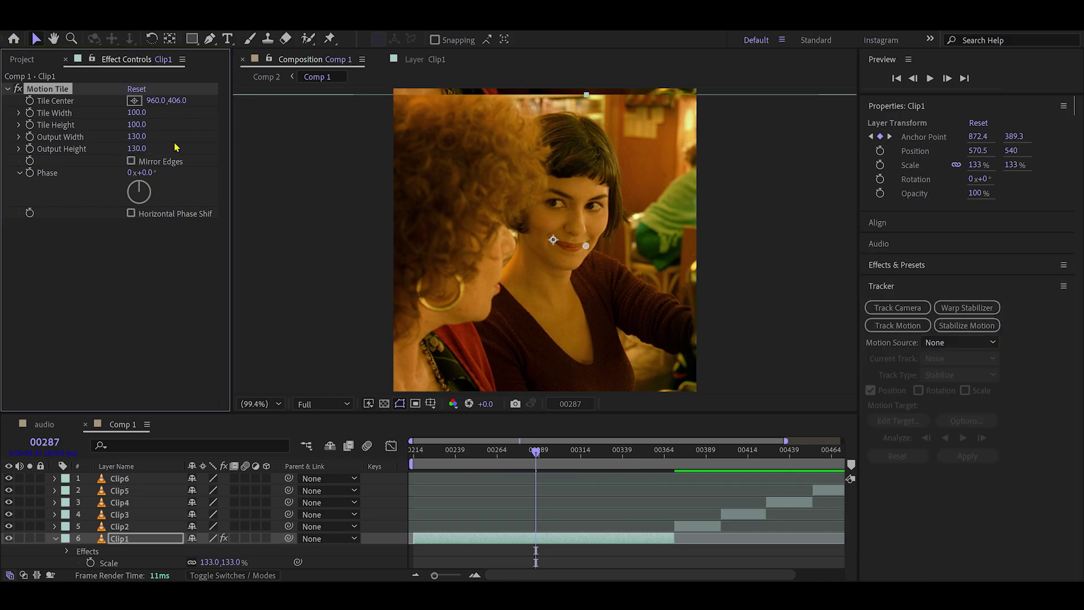
{"action": "left_click", "coordinate": [131, 162]}
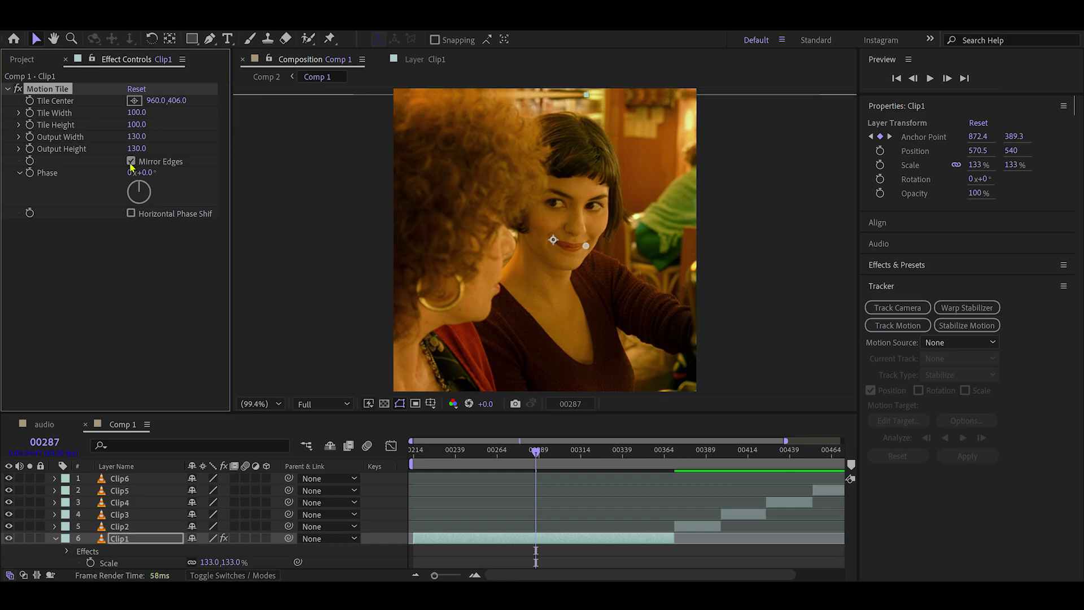
Scale Clip1 to 138% and reposition it at 503.1, 529.9, checking the result in a preview from frame 214
{"action": "left_click_drag", "start_coordinate": [211, 565], "coordinate": [214, 565]}
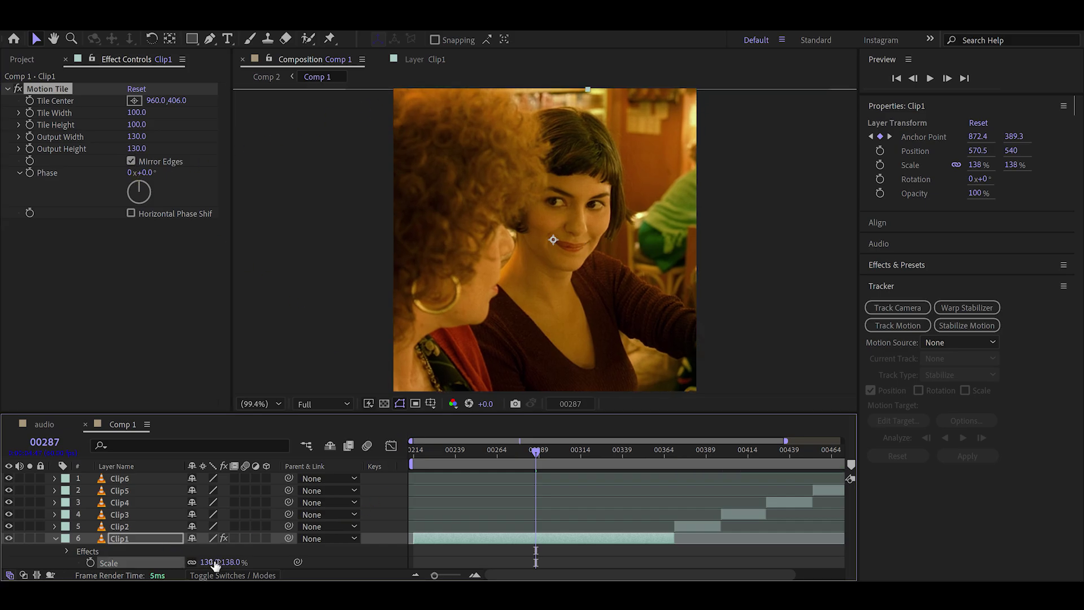
{"action": "left_click_drag", "start_coordinate": [601, 309], "coordinate": [582, 306]}
{"action": "left_click_drag", "start_coordinate": [440, 452], "coordinate": [377, 467]}
{"action": "left_click", "coordinate": [384, 552]}
{"action": "key", "text": "space"}
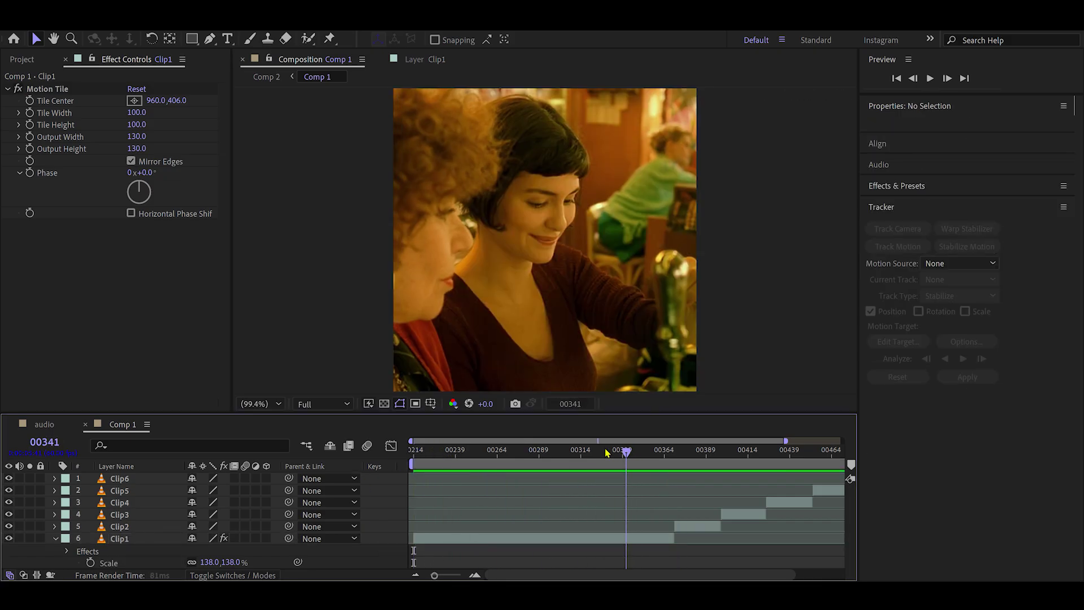
{"action": "key", "text": "space"}
Try frame blending on Clip1 with a preview from frame 214 and switch it off again
{"action": "left_click", "coordinate": [55, 538]}
{"action": "left_click", "coordinate": [463, 539]}
{"action": "left_click", "coordinate": [234, 539]}
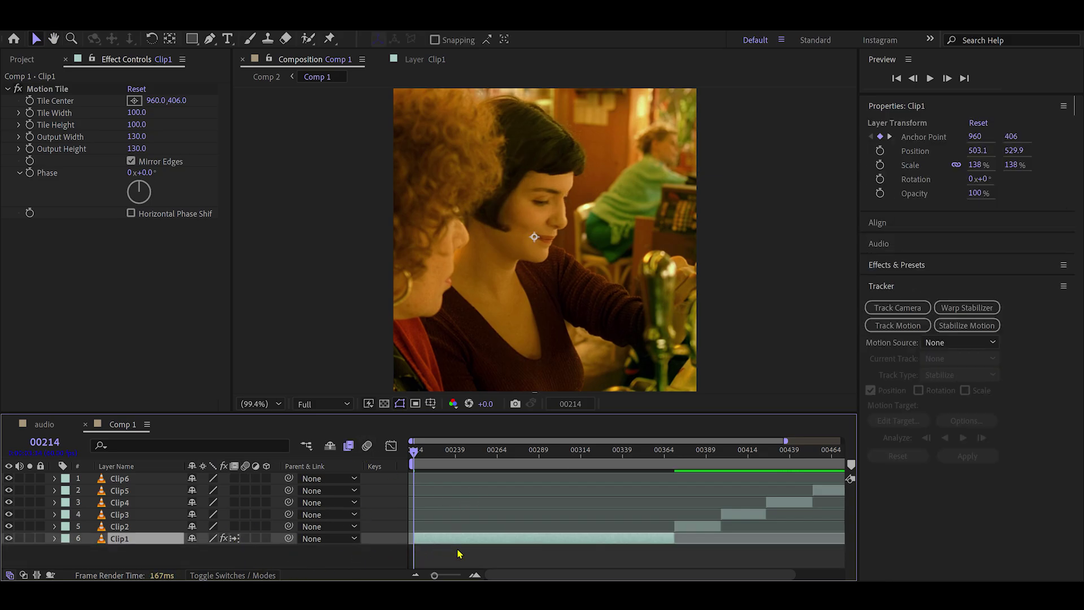
{"action": "key", "text": "space"}
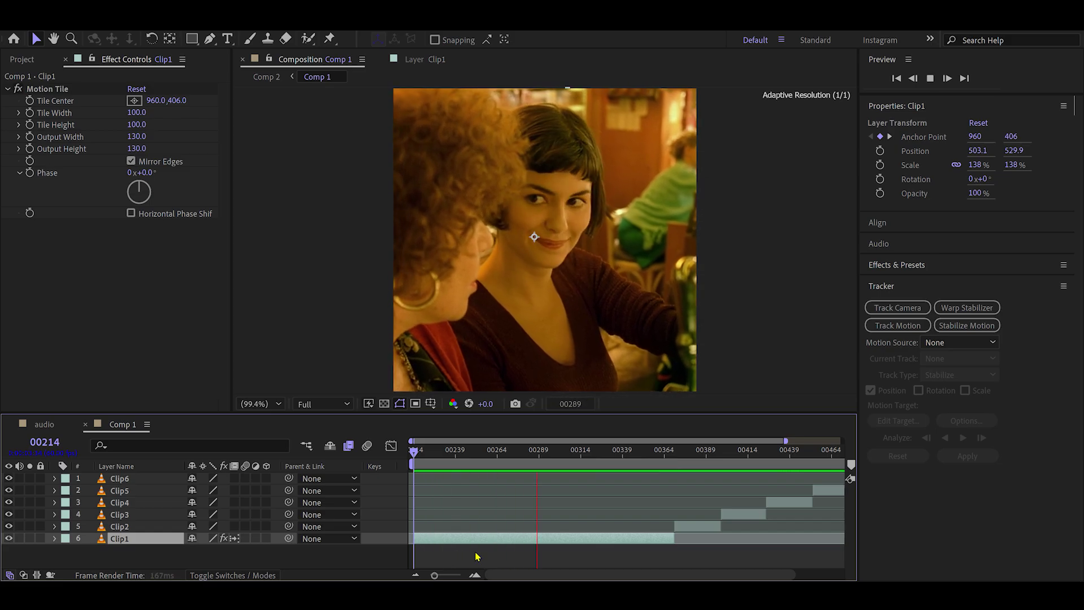
{"action": "left_click", "coordinate": [495, 453]}
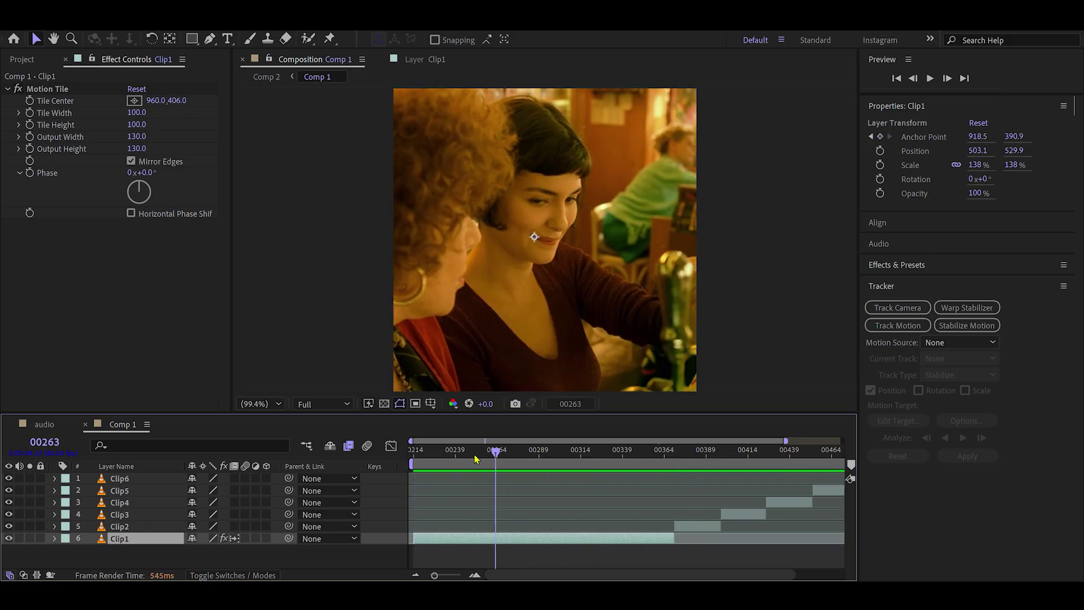
{"action": "key", "text": "Home"}
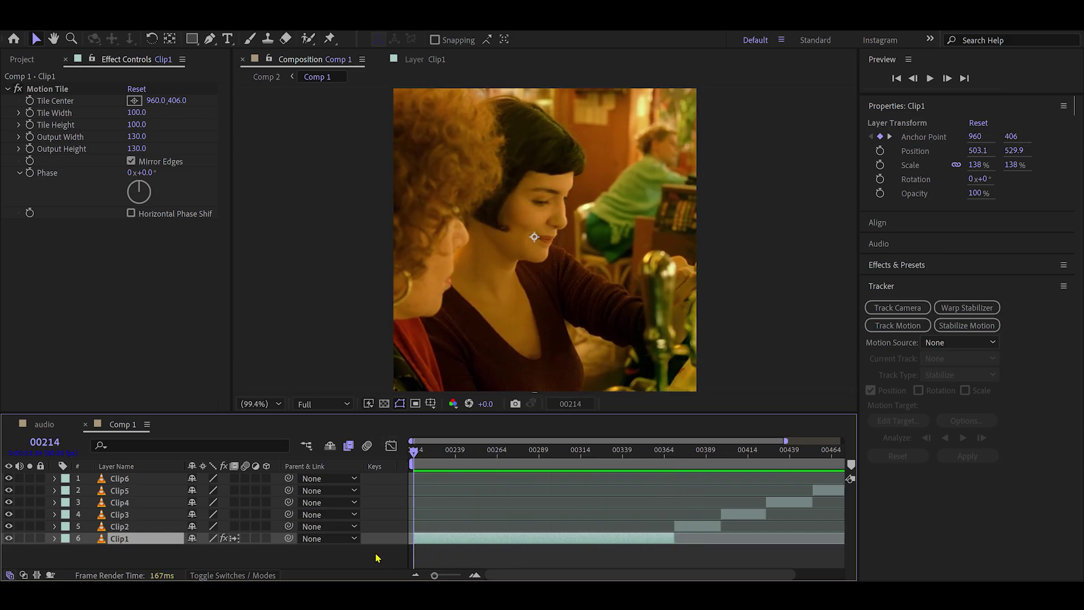
{"action": "left_click", "coordinate": [377, 558]}
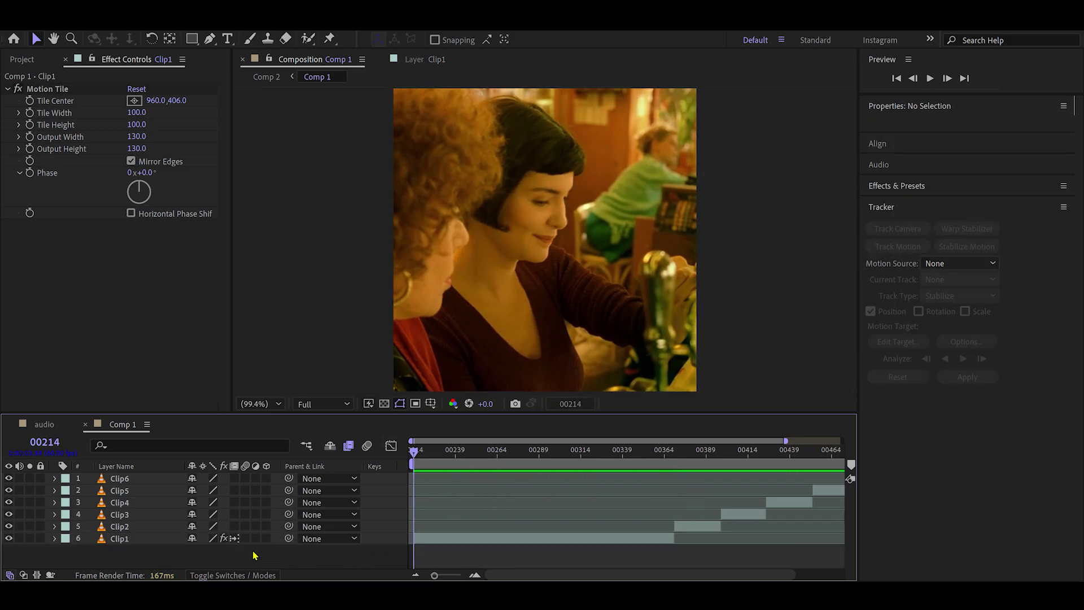
{"action": "left_click", "coordinate": [234, 539]}
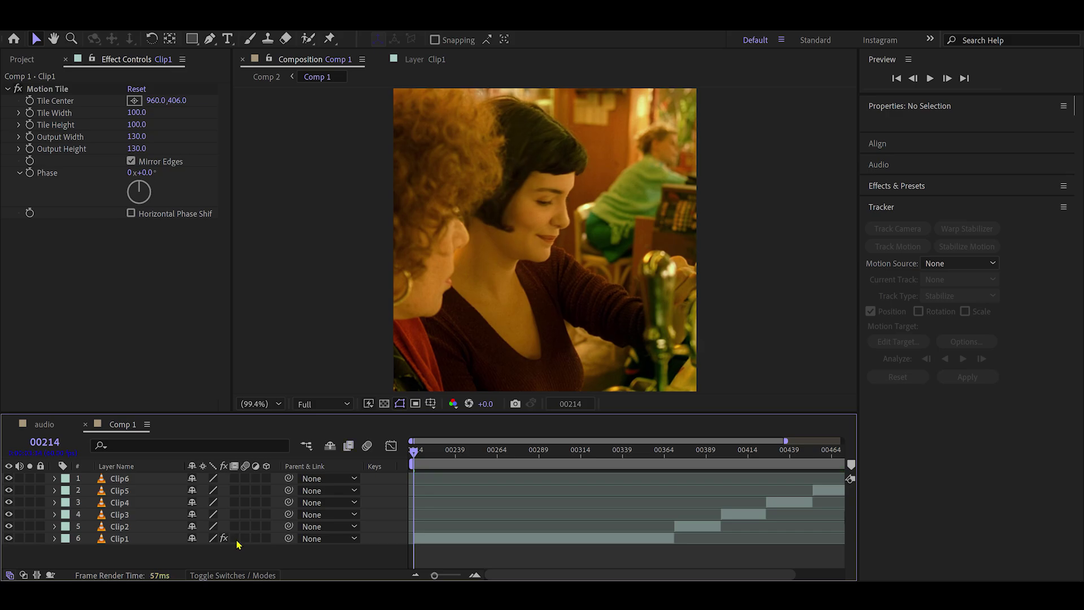
Pre-compose Clip1 as Clip1 Comp 1, moving all attributes into the new composition
{"action": "left_click", "coordinate": [463, 541]}
{"action": "right_click", "coordinate": [463, 541]}
{"action": "left_click", "coordinate": [499, 468]}
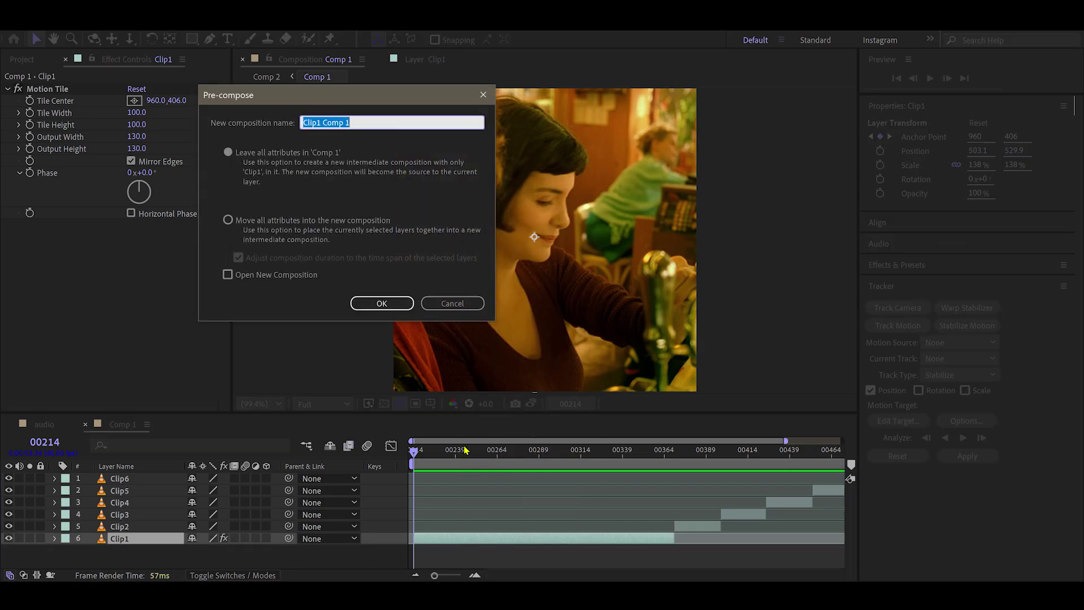
{"action": "left_click", "coordinate": [348, 221]}
{"action": "left_click", "coordinate": [370, 304]}
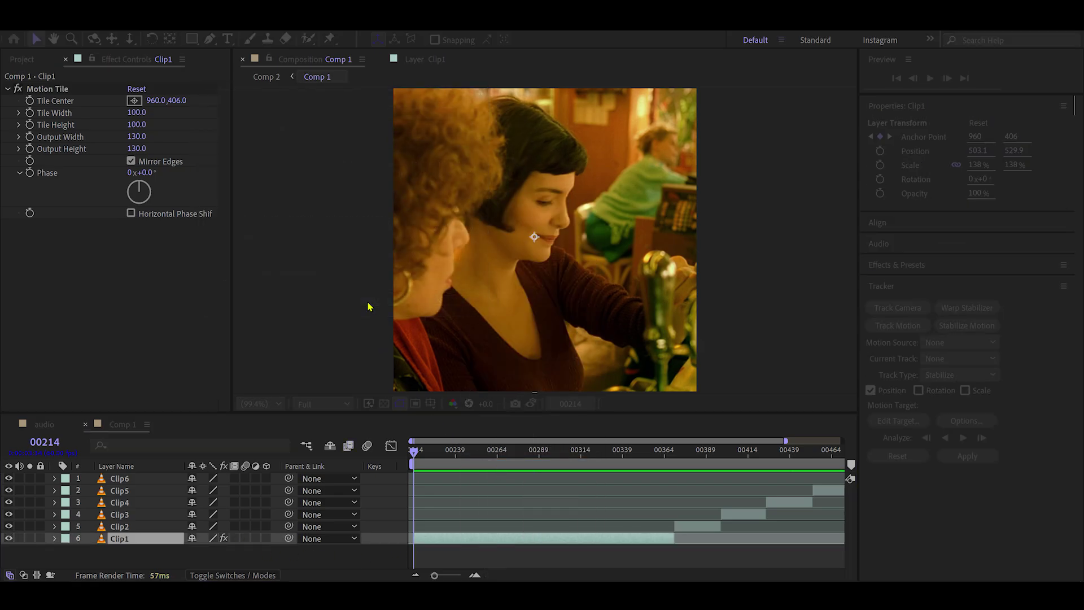
Search for twixtor and apply the Twixtor Pro effect to Clip1 Comp 1
{"action": "key", "text": "ctrl+space"}
{"action": "type", "text": "twixtor"}
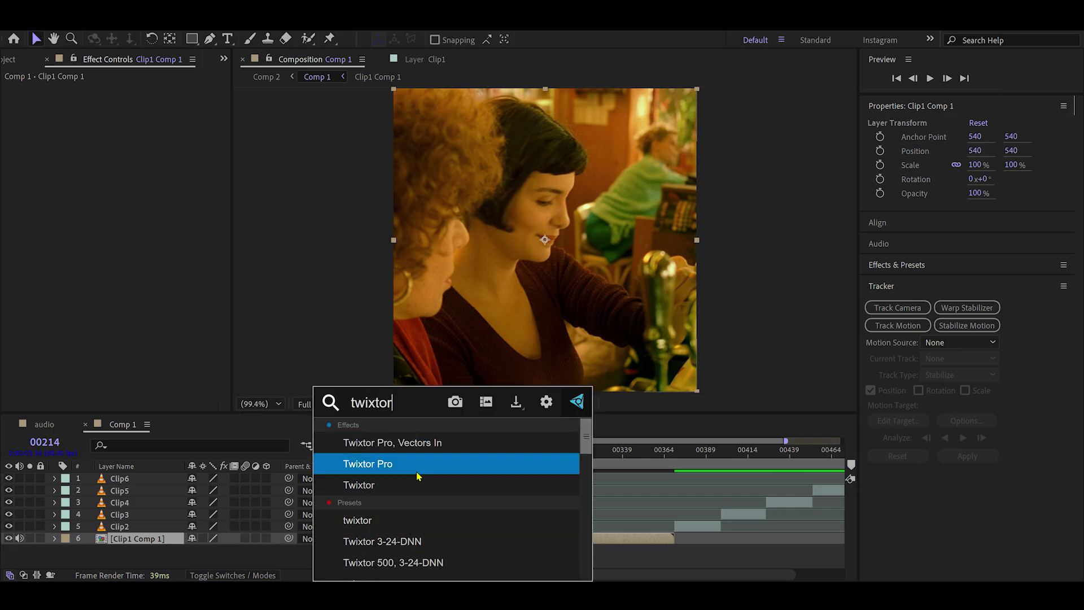
{"action": "left_click", "coordinate": [417, 472]}
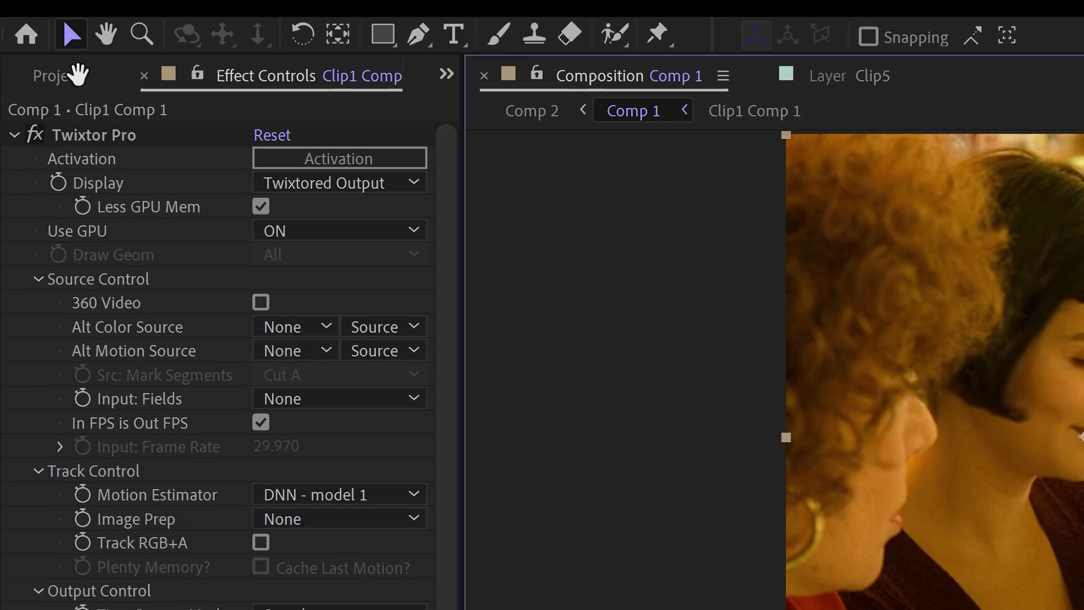
Look up the Clip1 footage's frame rate, turn off Twixtor Pro's In FPS is Out FPS and set its input frame rate to 23.97
{"action": "left_click", "coordinate": [77, 74]}
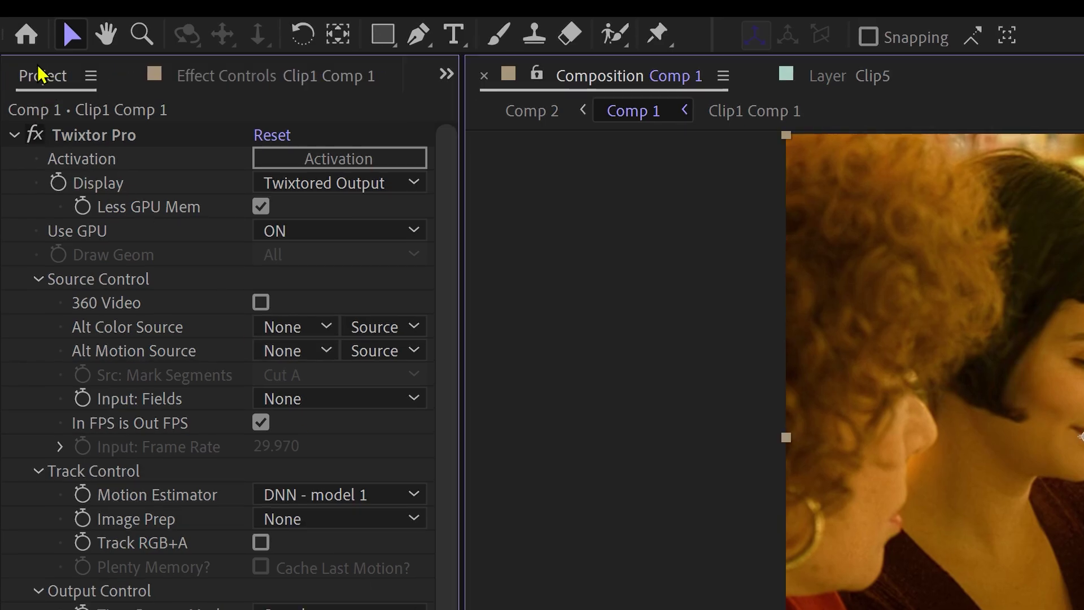
{"action": "left_click", "coordinate": [98, 519]}
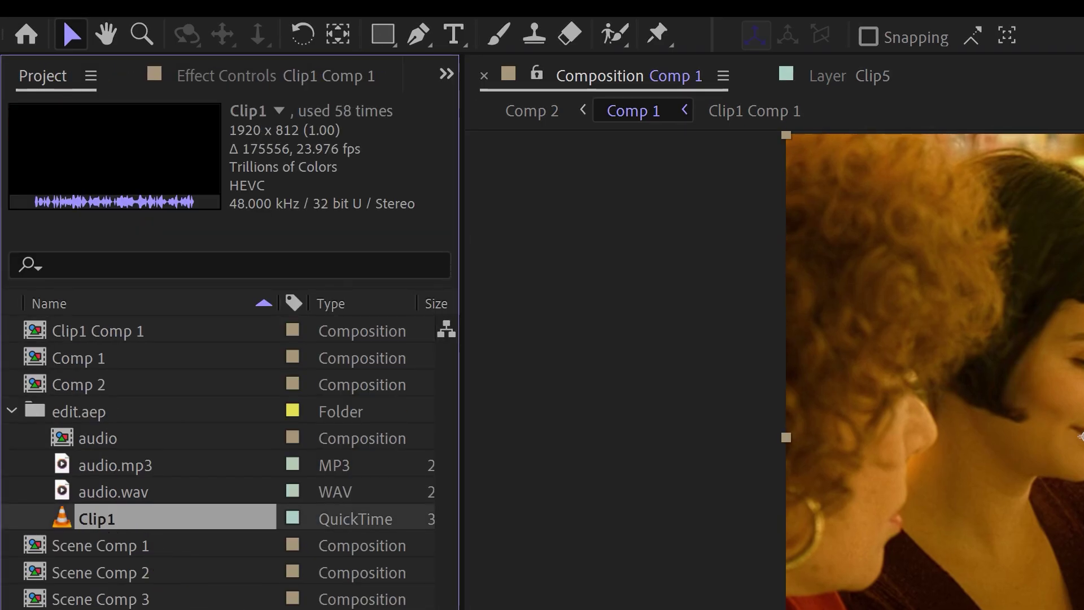
{"action": "scroll", "coordinate": [232, 452], "scroll_direction": "right", "scroll_amount": 5}
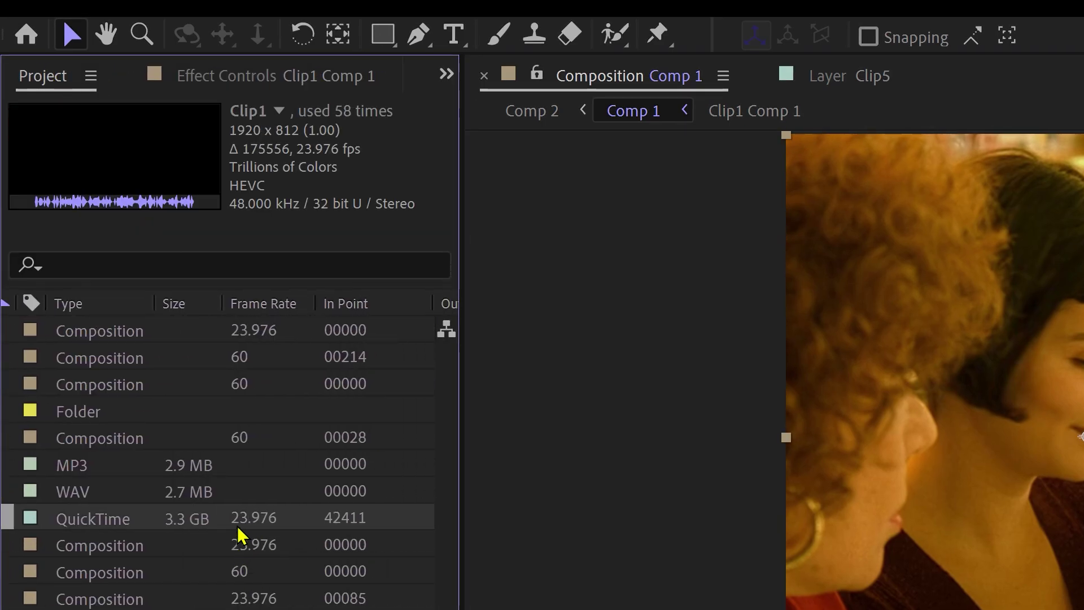
{"action": "scroll", "coordinate": [262, 484], "scroll_direction": "left", "scroll_amount": 5}
{"action": "left_click", "coordinate": [299, 81]}
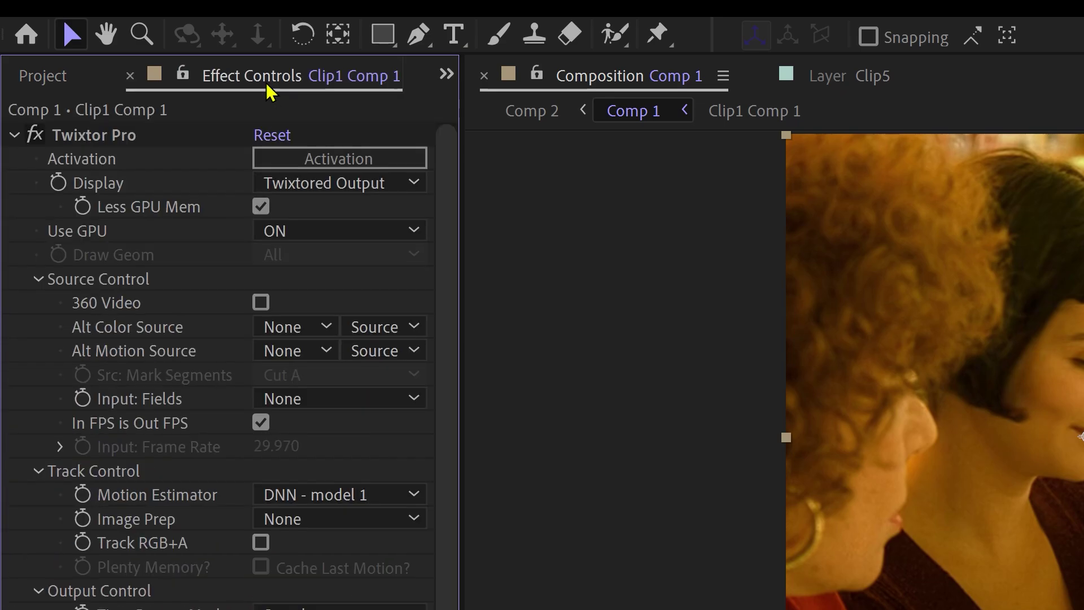
{"action": "left_click", "coordinate": [261, 423]}
{"action": "left_click", "coordinate": [276, 445]}
{"action": "type", "text": "23."}
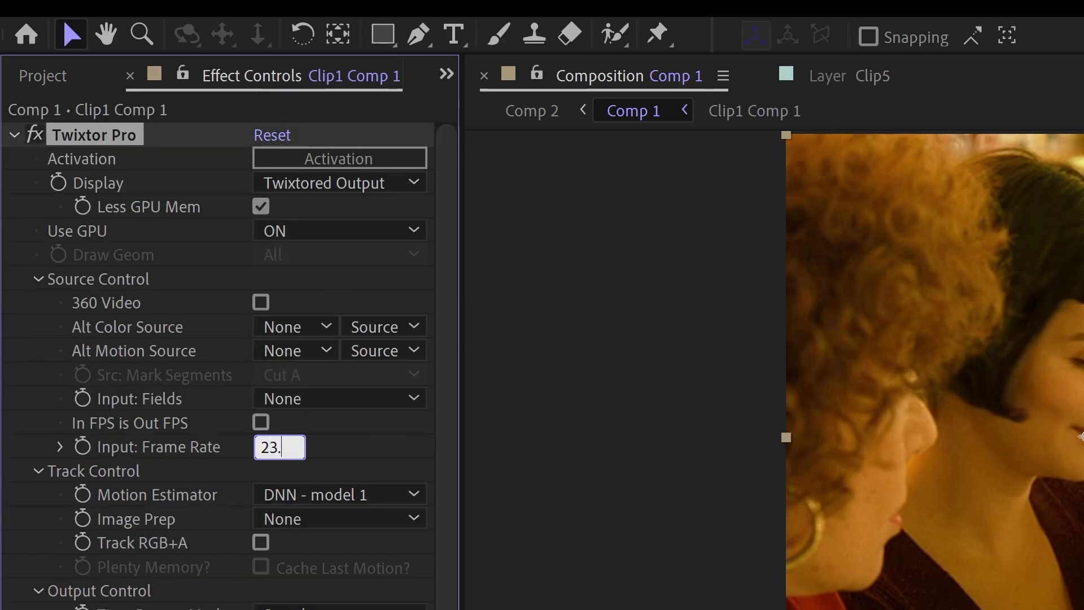
{"action": "type", "text": "97"}
{"action": "key", "text": "Return"}
Set Twixtor Pro's Image Prep option to Contrast/Edge Enhance
{"action": "left_click", "coordinate": [347, 518]}
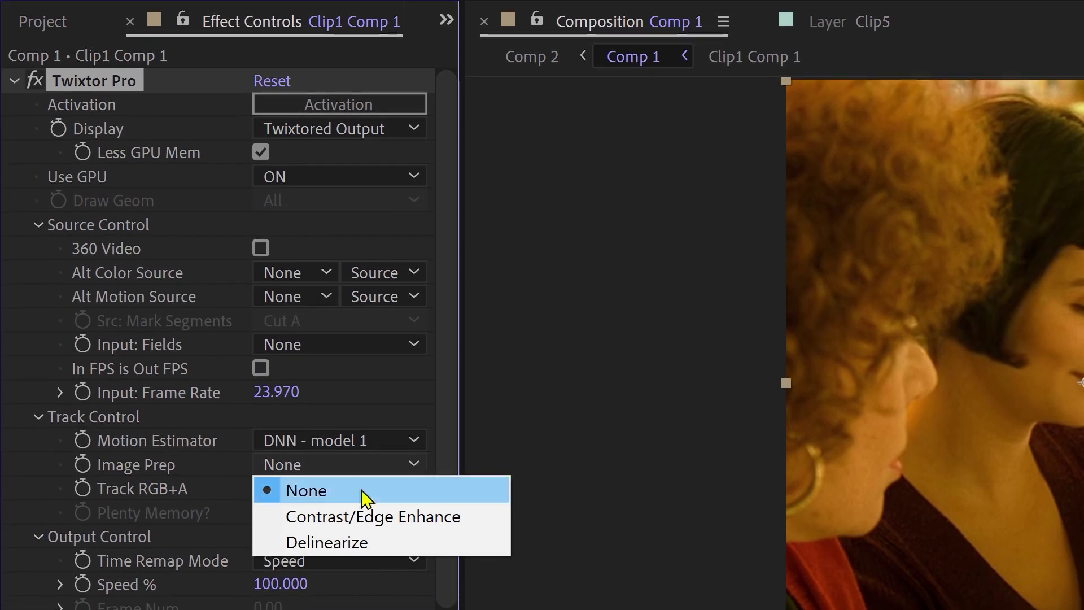
{"action": "left_click", "coordinate": [358, 516]}
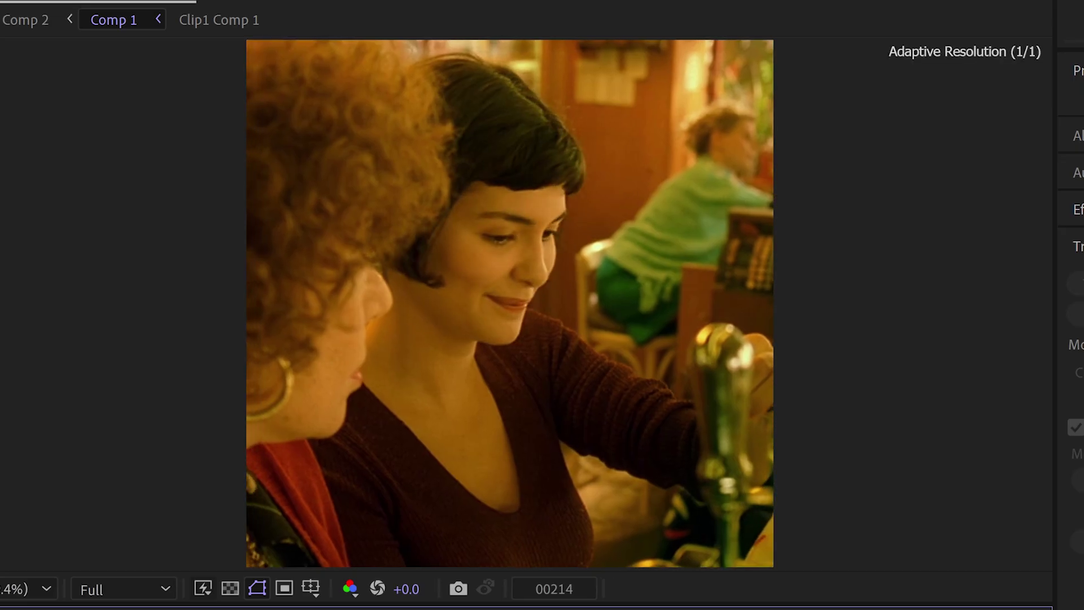